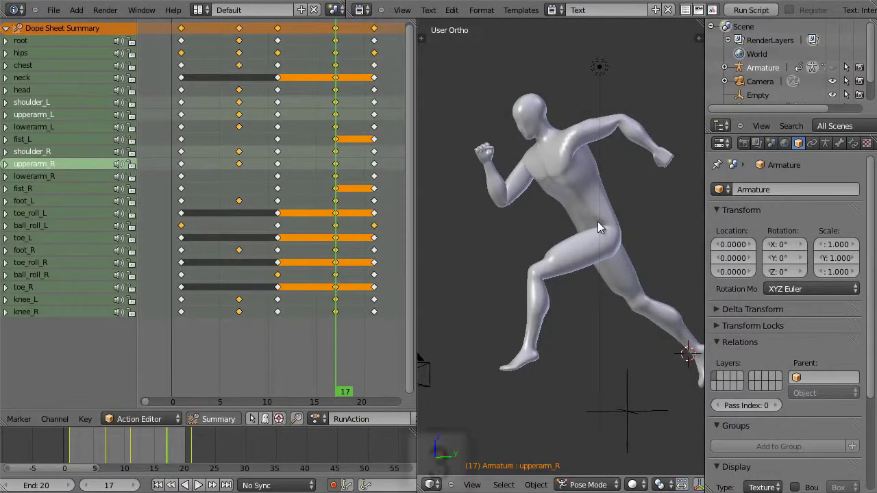
- Align the camera to the right orthographic view of the running character and frame the whole camera area
{"action": "key", "text": "KP_3"}
{"action": "scroll", "coordinate": [575, 230], "scroll_direction": "down", "scroll_amount": 2}
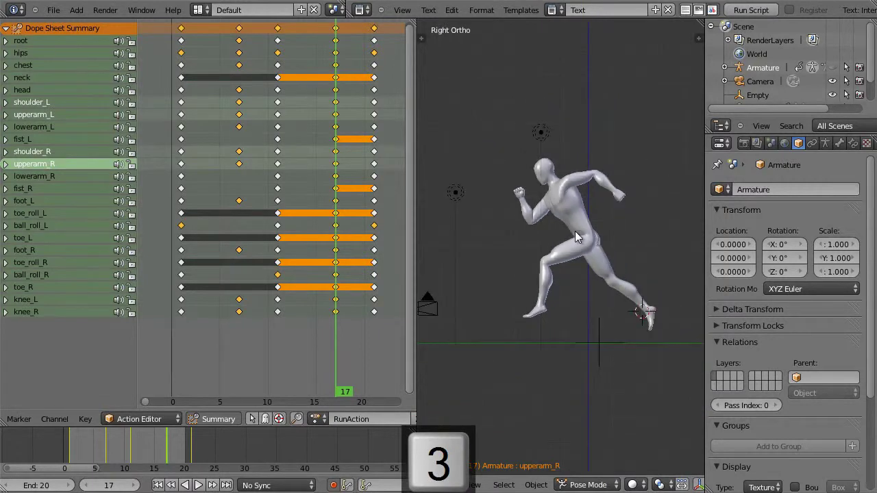
{"action": "key", "text": "ctrl+alt+KP_0"}
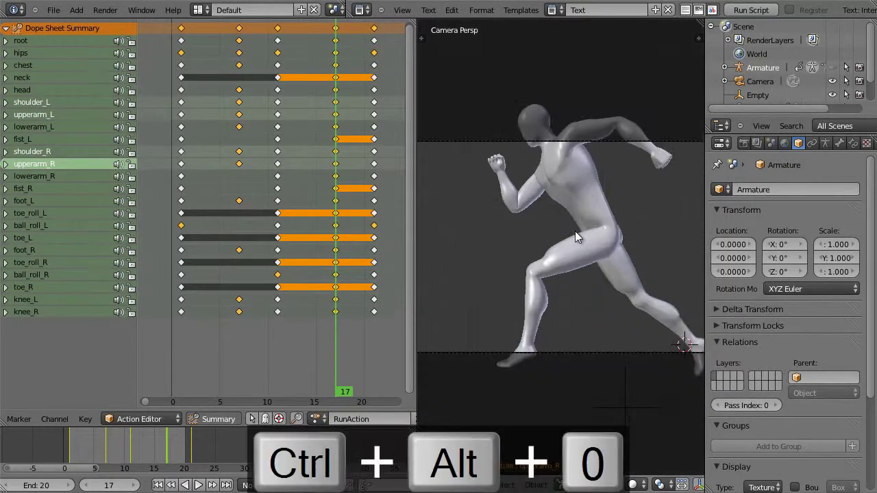
{"action": "scroll", "coordinate": [575, 234], "scroll_direction": "down", "scroll_amount": 4}
{"action": "scroll", "coordinate": [577, 237], "scroll_direction": "up", "scroll_amount": 3}
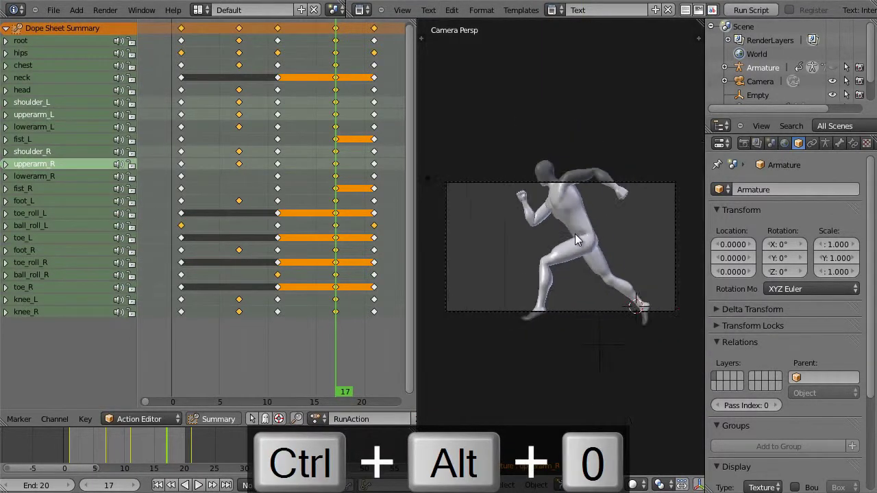
{"action": "scroll", "coordinate": [577, 237], "scroll_direction": "down", "scroll_amount": 1}
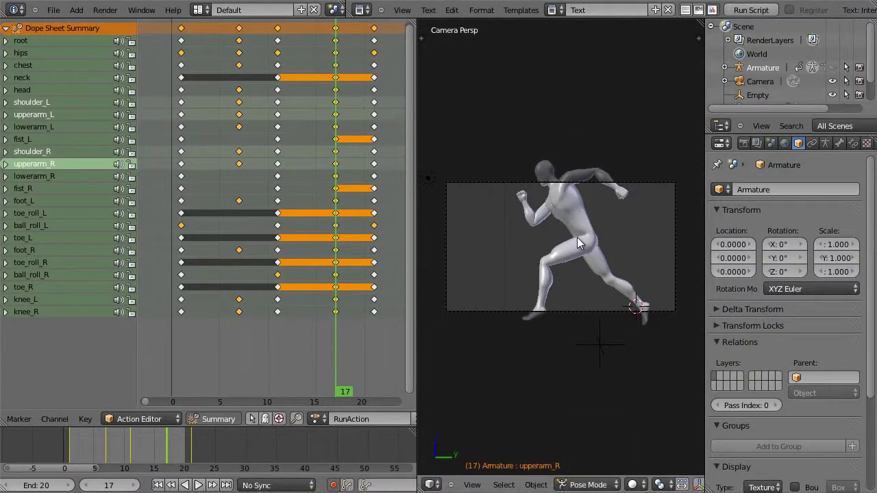
- Select the camera and set its lens type to Orthographic
{"action": "right_click", "coordinate": [677, 225]}
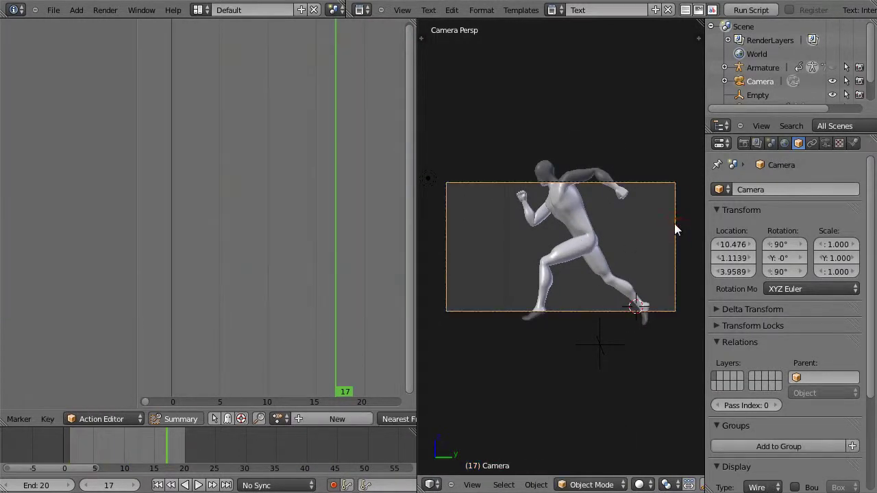
{"action": "left_click", "coordinate": [826, 144]}
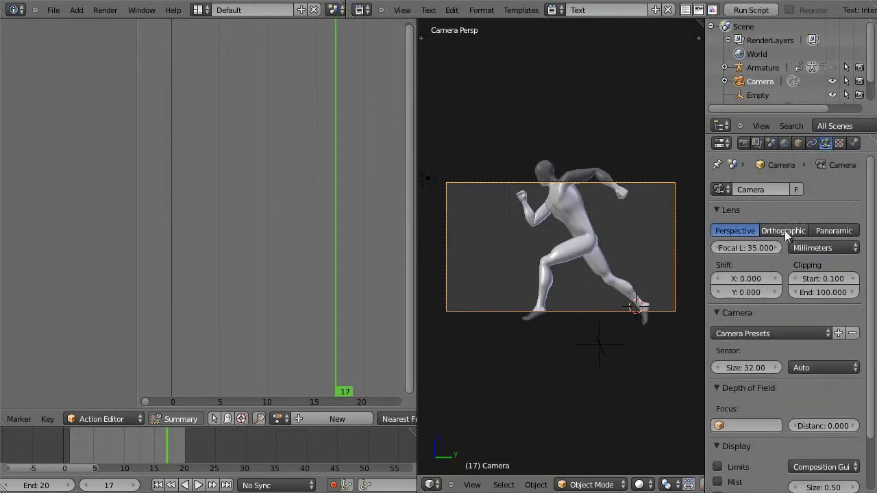
{"action": "left_click", "coordinate": [785, 230]}
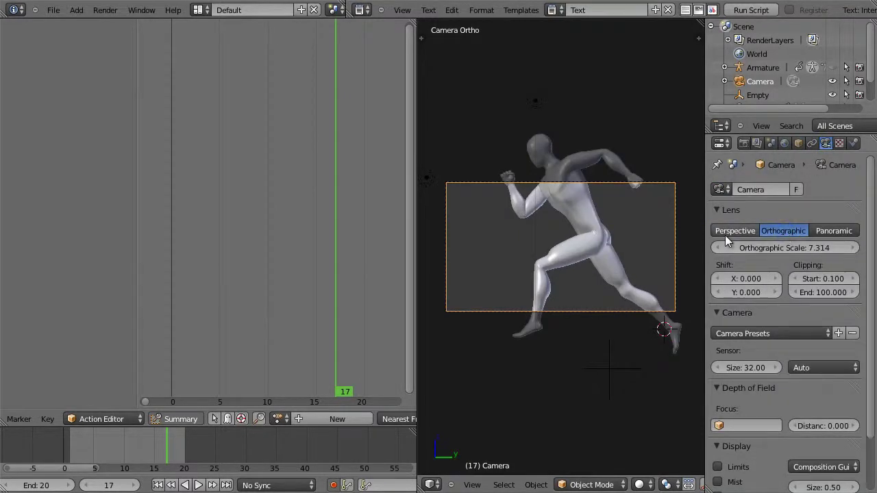
- Set the render resolution to 256 by 256 pixels at 100% scale
{"action": "left_click", "coordinate": [744, 143]}
{"action": "left_click", "coordinate": [754, 295]}
{"action": "type", "text": "26"}
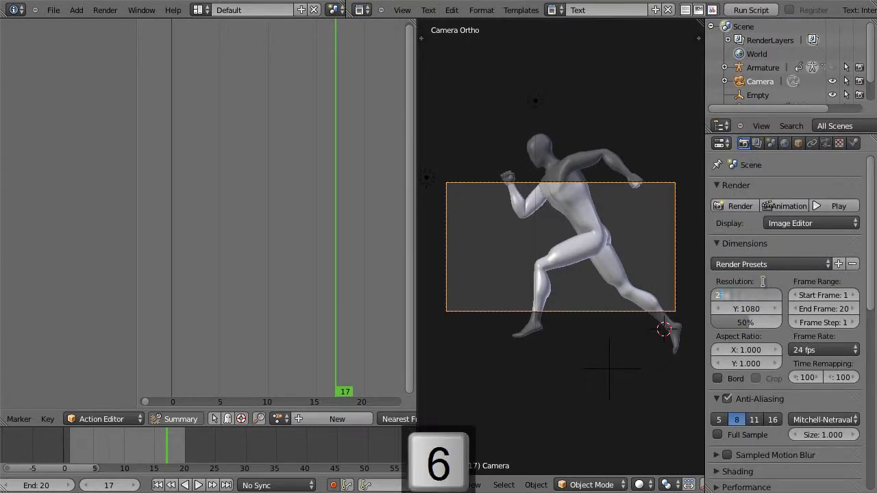
{"action": "key", "text": "Tab"}
{"action": "type", "text": "256"}
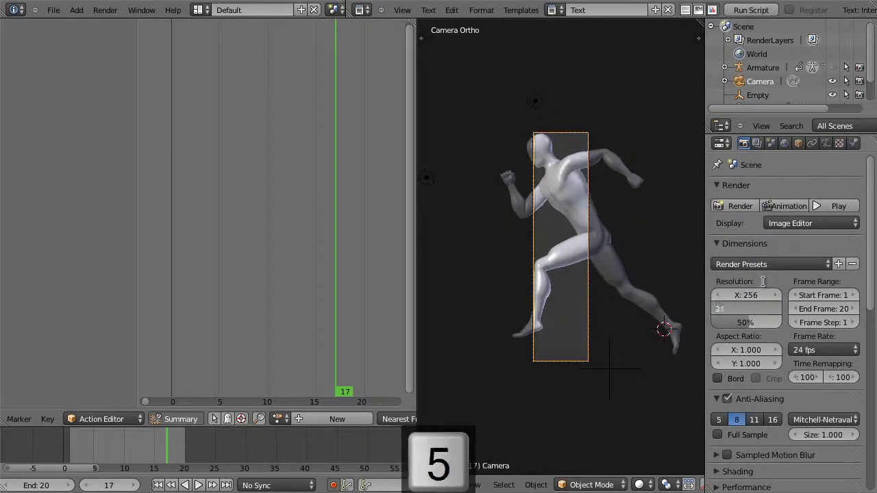
{"action": "key", "text": "Tab"}
{"action": "type", "text": "10"}
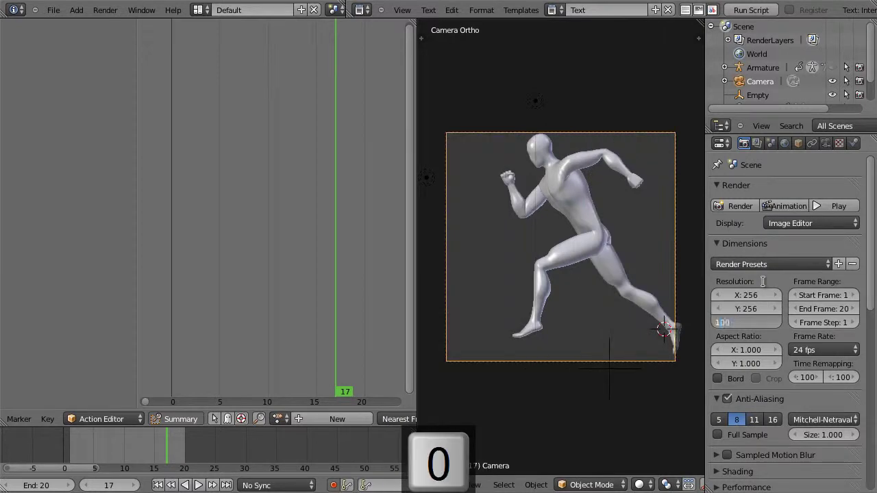
{"action": "key", "text": "Tab"}
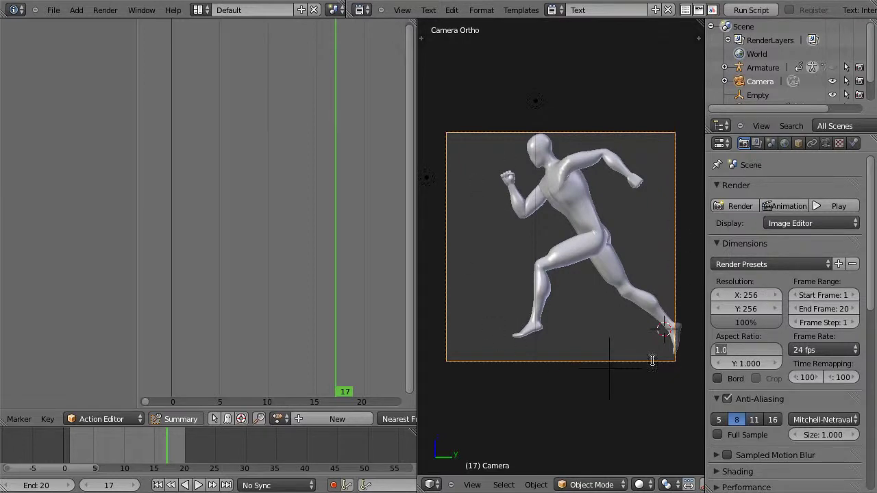
- Set the camera's orthographic scale to 8.434 so the whole running character fits inside the frame
{"action": "left_click", "coordinate": [825, 143]}
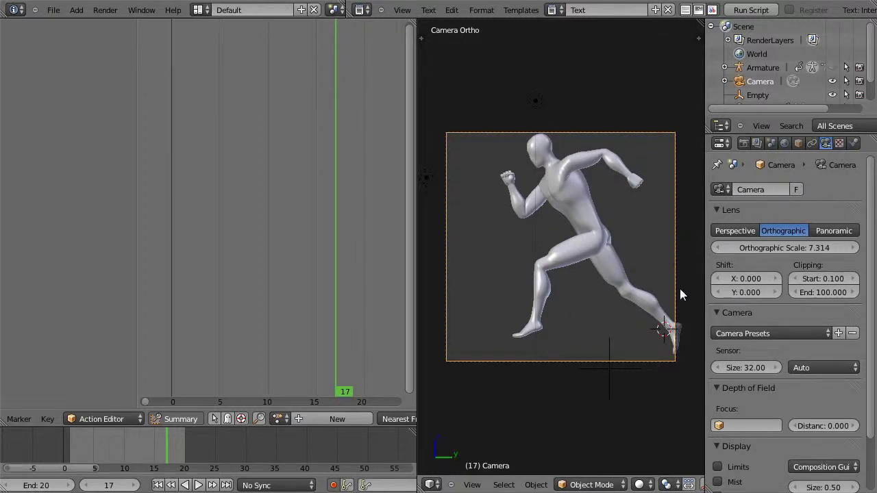
{"action": "left_click_drag", "start_coordinate": [771, 247], "coordinate": [779, 248]}
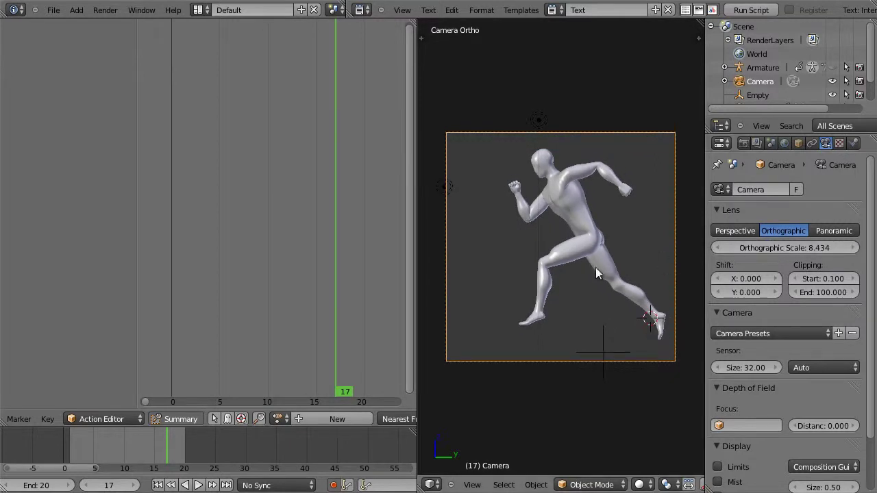
- From the top view, snap the 3D cursor to the scene's center
{"action": "key", "text": "KP_7"}
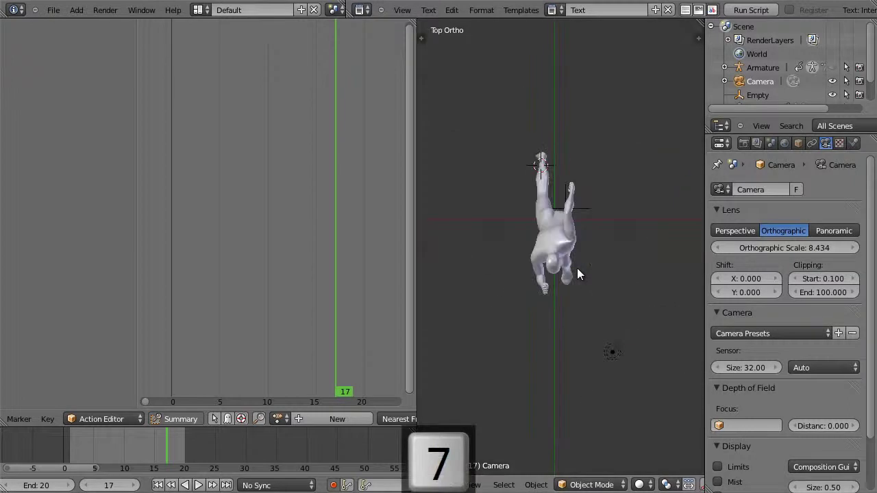
{"action": "scroll", "coordinate": [600, 271], "scroll_direction": "down", "scroll_amount": 2}
{"action": "scroll", "coordinate": [598, 276], "scroll_direction": "down", "scroll_amount": 2, "text": "ctrl"}
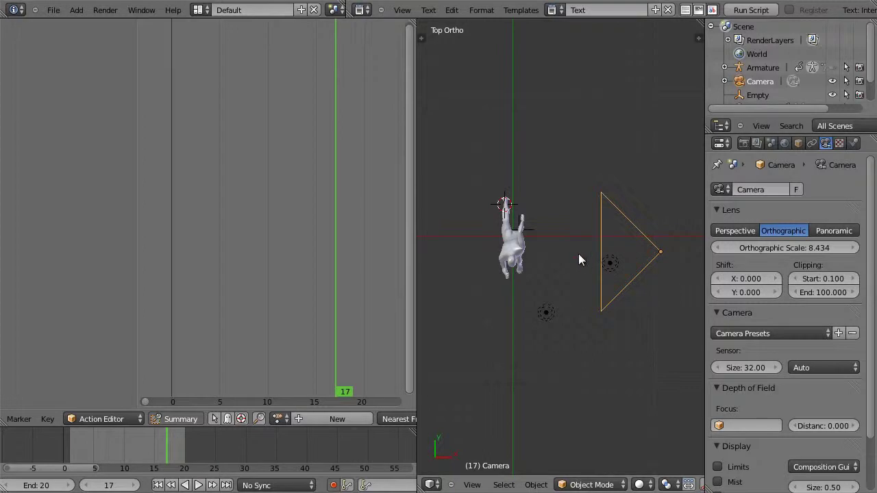
{"action": "key", "text": "shift+s"}
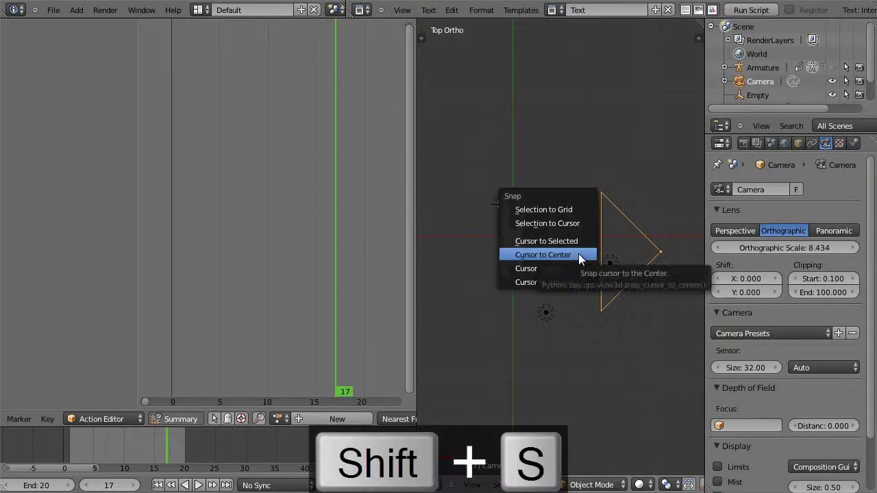
{"action": "left_click", "coordinate": [579, 255]}
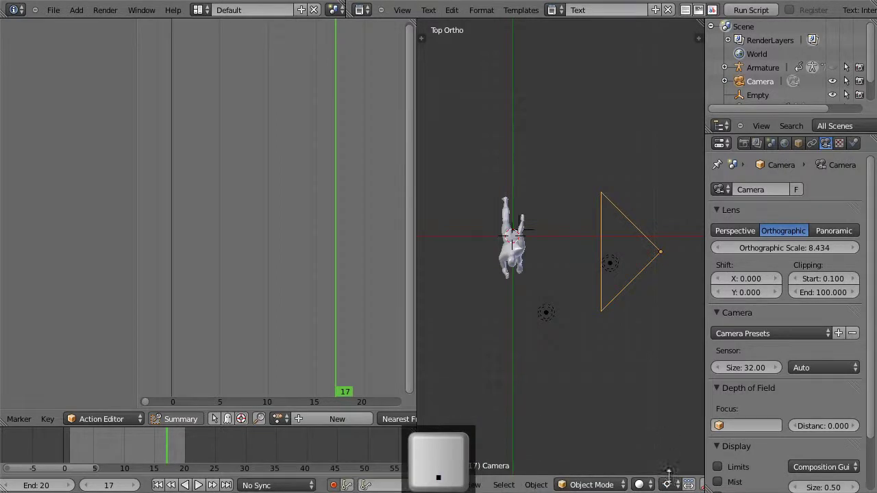
- Center the camera on the Y axis by scaling it to 0 along Y about the 3D cursor, and return to camera view
{"action": "key", "text": "s"}
{"action": "key", "text": "y"}
{"action": "key", "text": "0"}
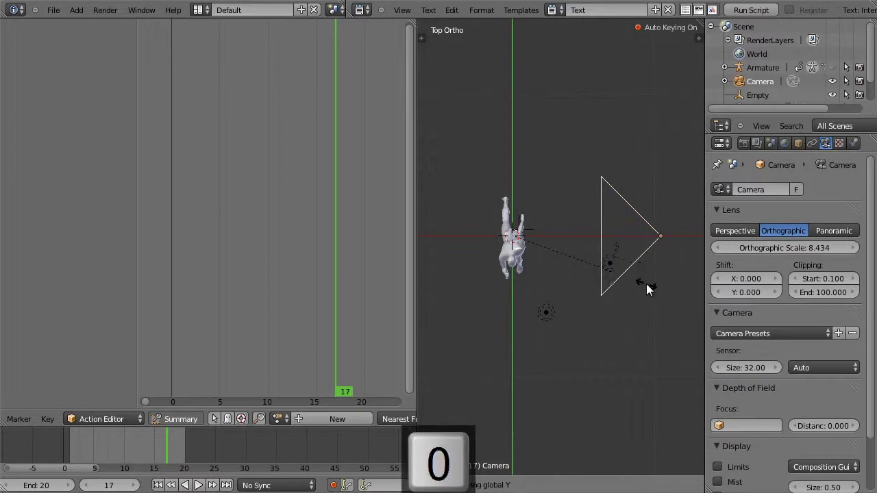
{"action": "key", "text": "Return"}
{"action": "key", "text": "KP_0"}
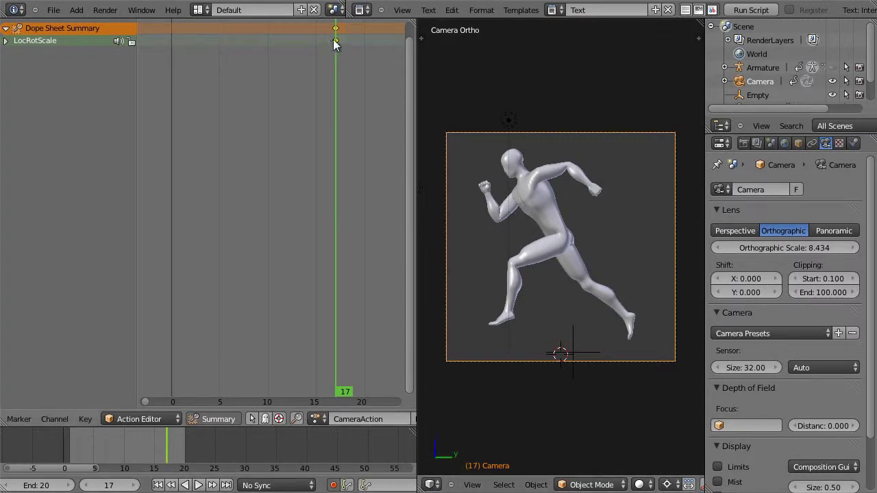
- Turn off automatic keyframing and delete the camera's keyframe at frame 17
{"action": "left_click", "coordinate": [333, 486]}
{"action": "key", "text": "x"}
{"action": "left_click", "coordinate": [340, 86]}
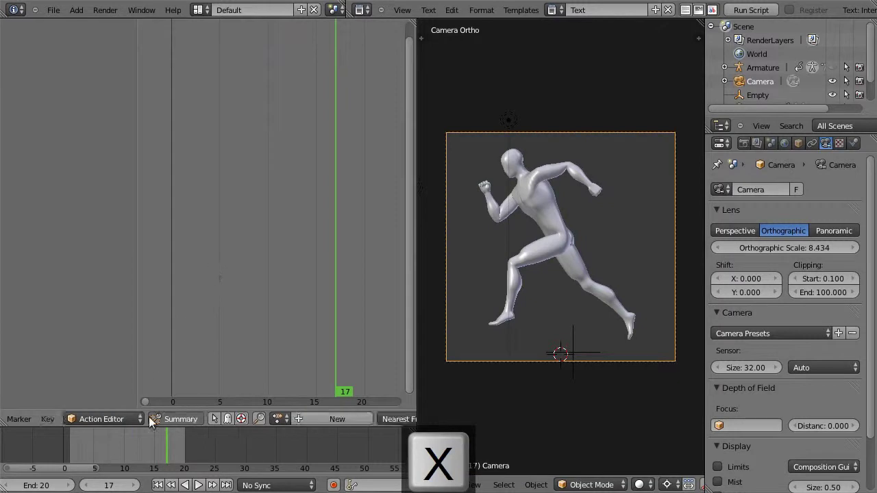
- Switch the animation editor to Dope Sheet mode and delete the keyframes of both lamps
{"action": "left_click", "coordinate": [115, 418]}
{"action": "left_click", "coordinate": [109, 403]}
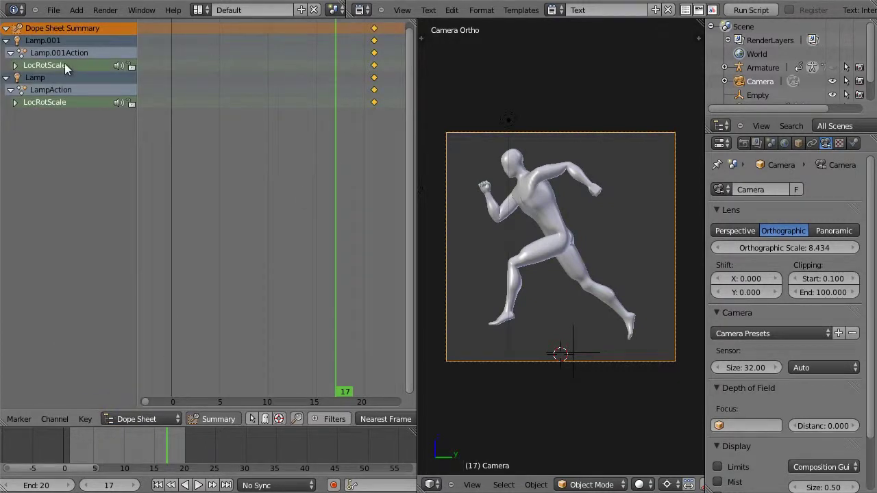
{"action": "key", "text": "x"}
{"action": "left_click", "coordinate": [353, 118]}
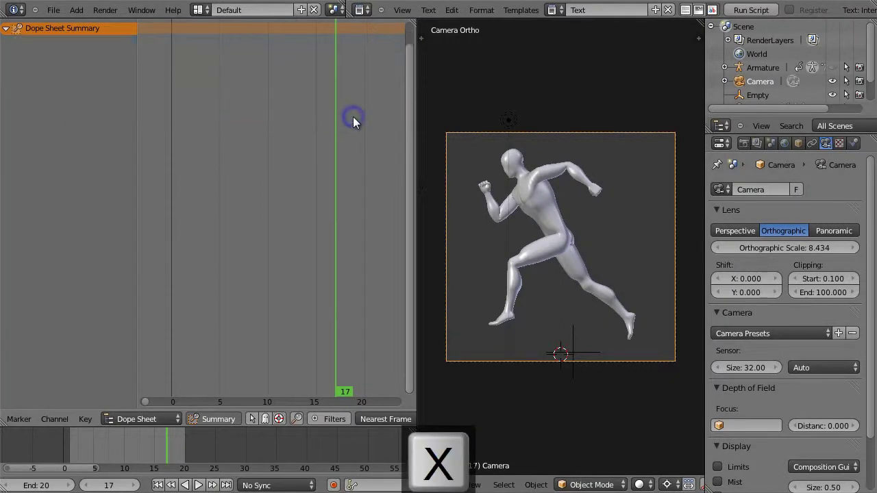
- Unhide the armature and select its hips bone, with the run animation moved to frame 1
{"action": "left_click", "coordinate": [832, 67]}
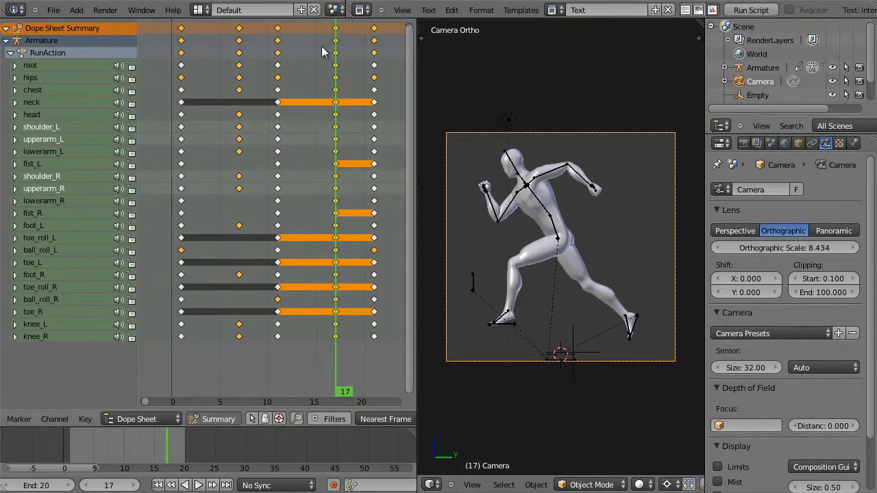
{"action": "right_click", "coordinate": [558, 240]}
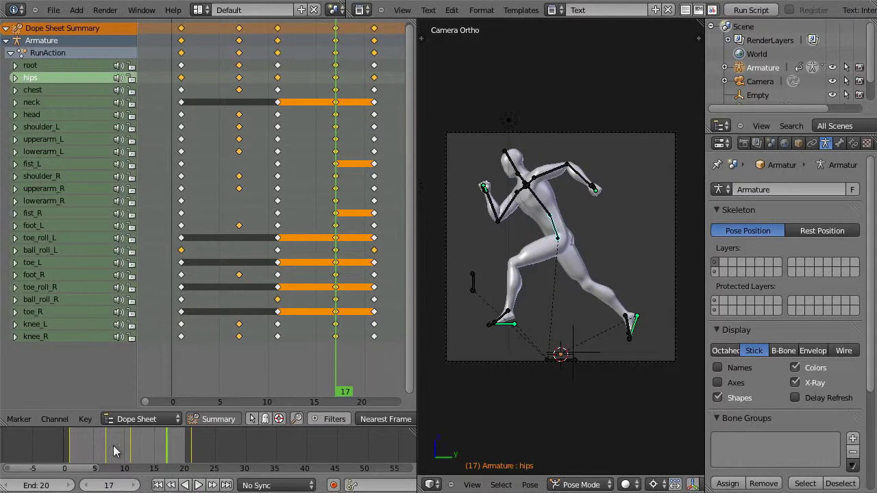
{"action": "left_click_drag", "start_coordinate": [167, 452], "coordinate": [69, 447]}
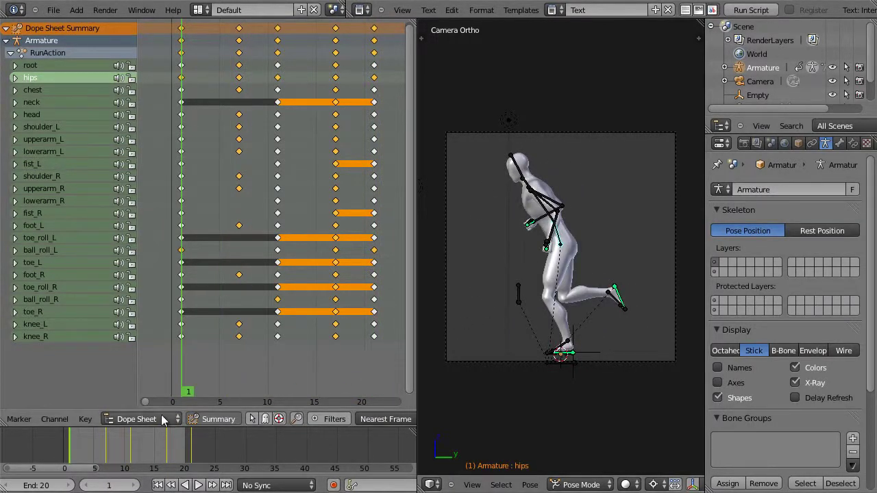
- Switch back to the Action Editor and assign PunchAction to the armature
{"action": "left_click", "coordinate": [141, 419]}
{"action": "left_click", "coordinate": [161, 391]}
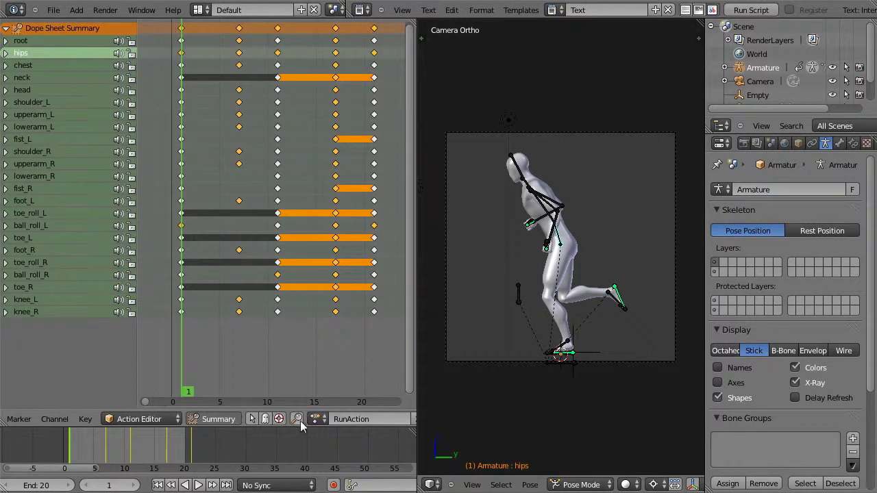
{"action": "scroll", "coordinate": [306, 425], "scroll_direction": "down", "scroll_amount": 5}
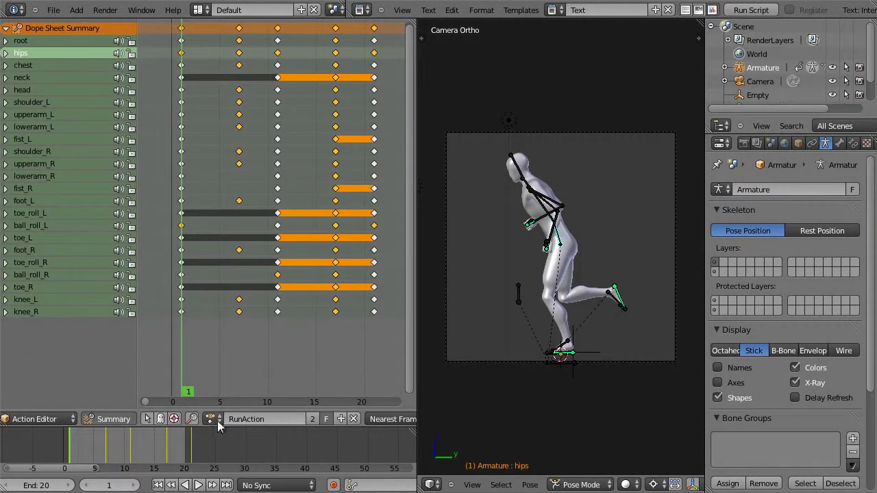
{"action": "left_click", "coordinate": [214, 419]}
{"action": "left_click", "coordinate": [253, 357]}
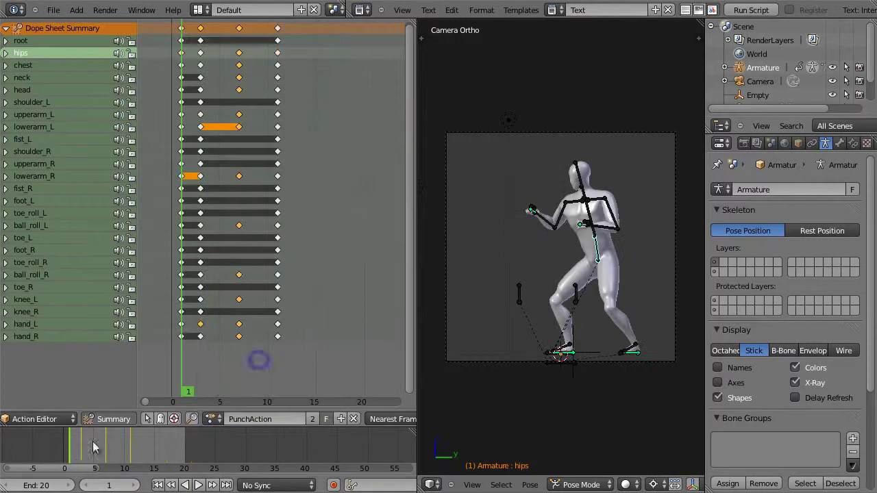
- Scrub the punch animation to frame 7 and examine whether the extended fist stays within the camera frame
{"action": "left_click_drag", "start_coordinate": [69, 453], "coordinate": [108, 458]}
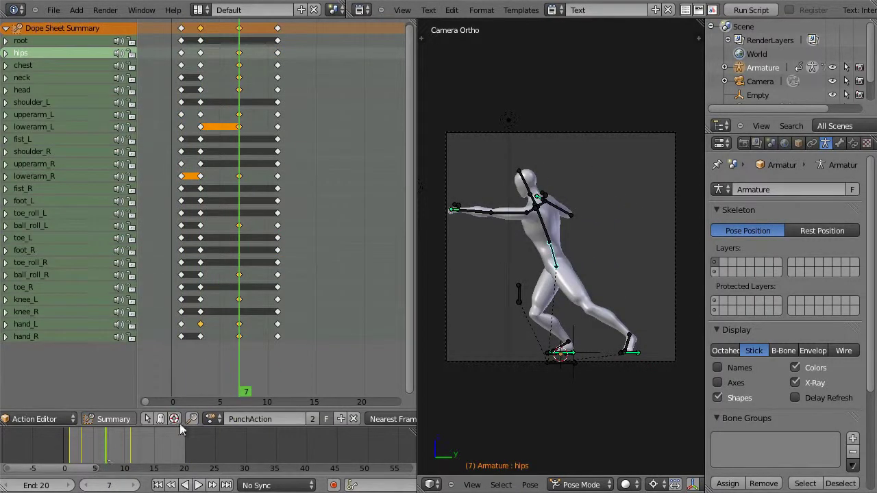
{"action": "scroll", "coordinate": [457, 219], "scroll_direction": "up", "scroll_amount": 10}
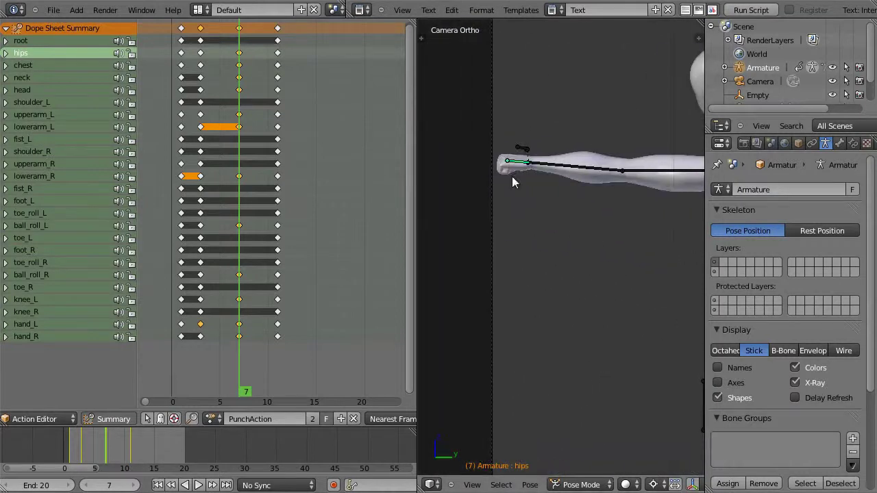
{"action": "scroll", "coordinate": [586, 264], "scroll_direction": "down", "scroll_amount": 10}
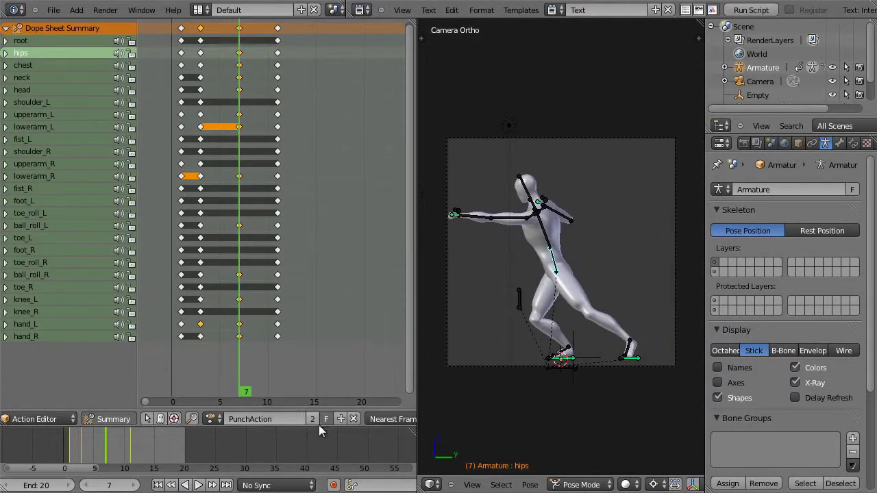
- Assign IdleAction to the armature and move the animation to frame 1
{"action": "left_click", "coordinate": [212, 419]}
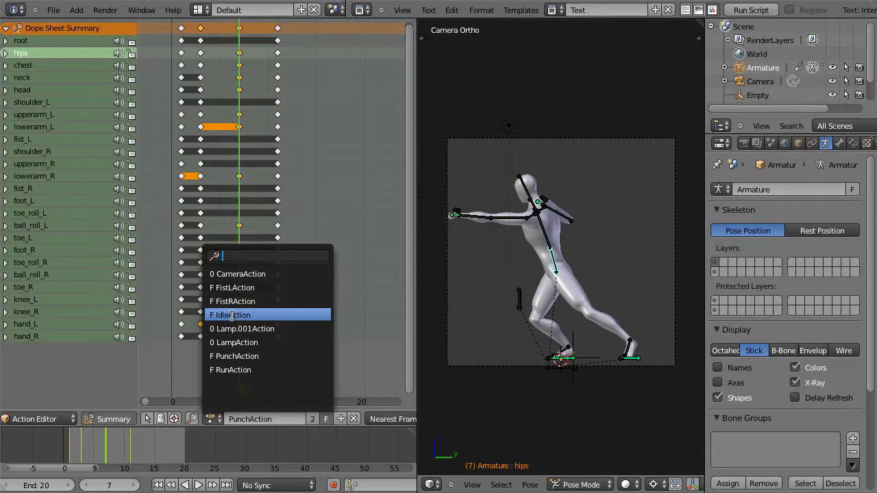
{"action": "left_click", "coordinate": [231, 315]}
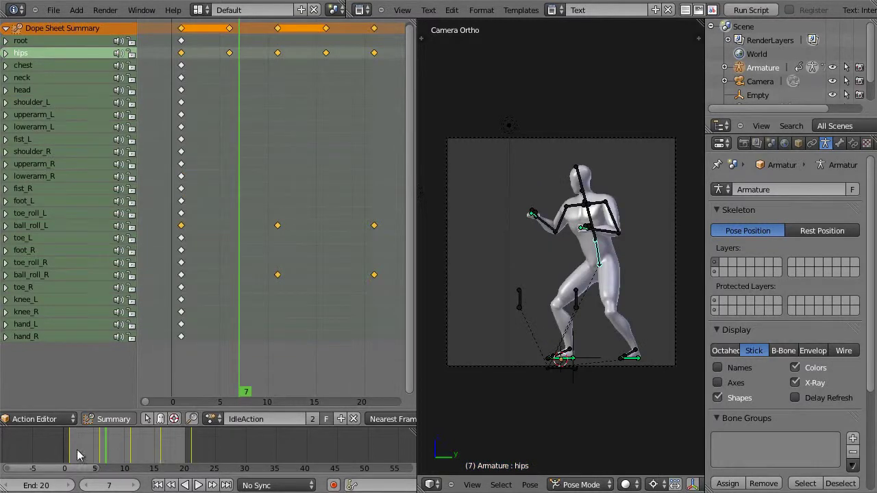
{"action": "mouse_move", "coordinate": [74, 454]}
{"action": "left_mouse_down"}
{"action": "mouse_move", "coordinate": [225, 445]}
{"action": "mouse_move", "coordinate": [72, 443]}
{"action": "left_mouse_up"}
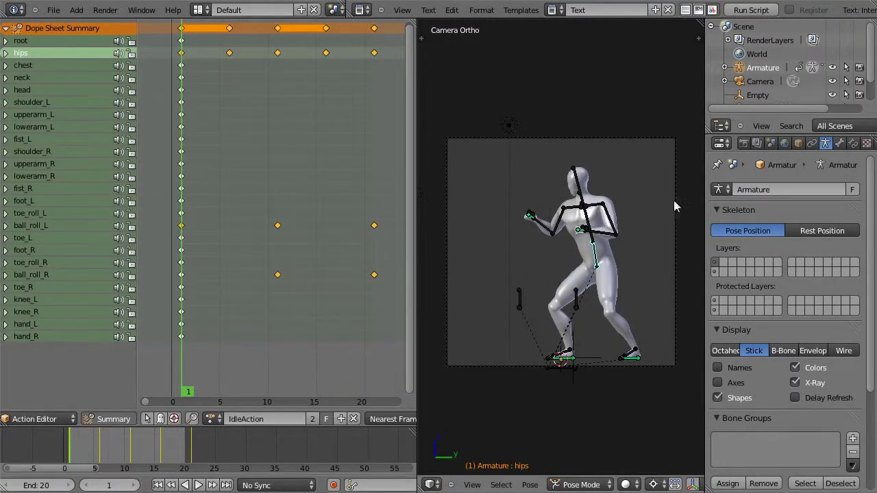
- Assign RunAction to the armature and render its first frame as a still image
{"action": "left_click", "coordinate": [743, 144]}
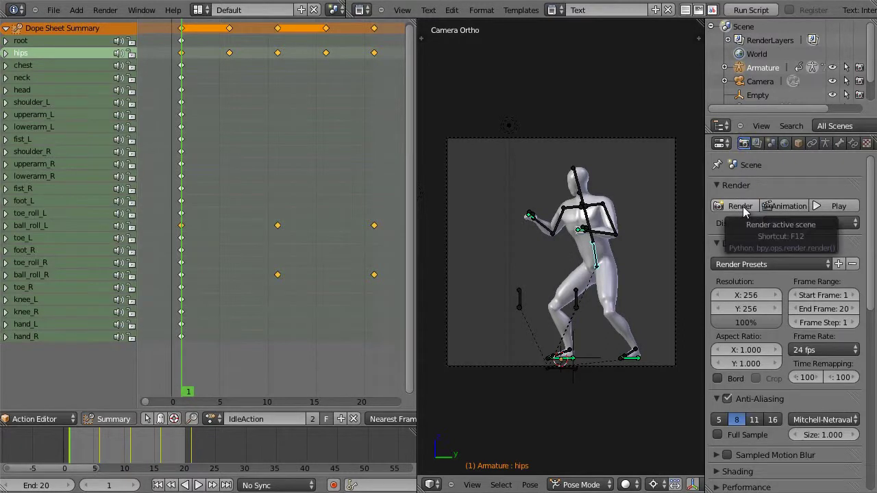
{"action": "left_click", "coordinate": [214, 424]}
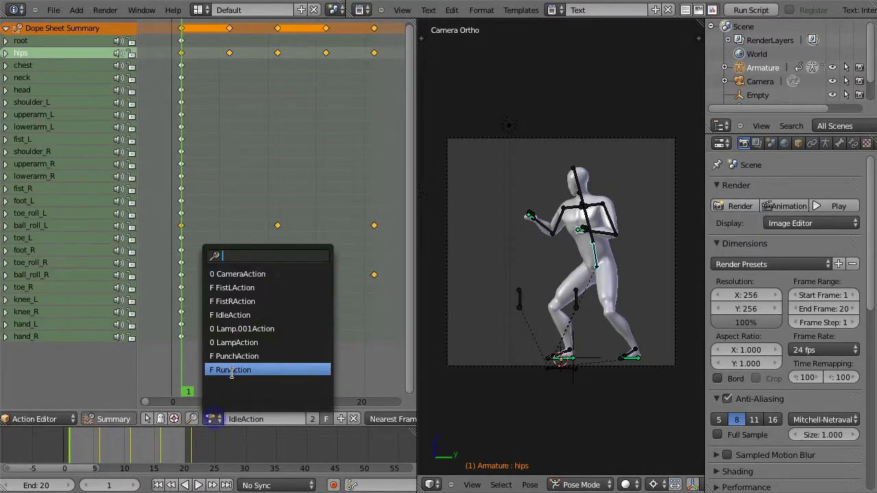
{"action": "left_click", "coordinate": [233, 370]}
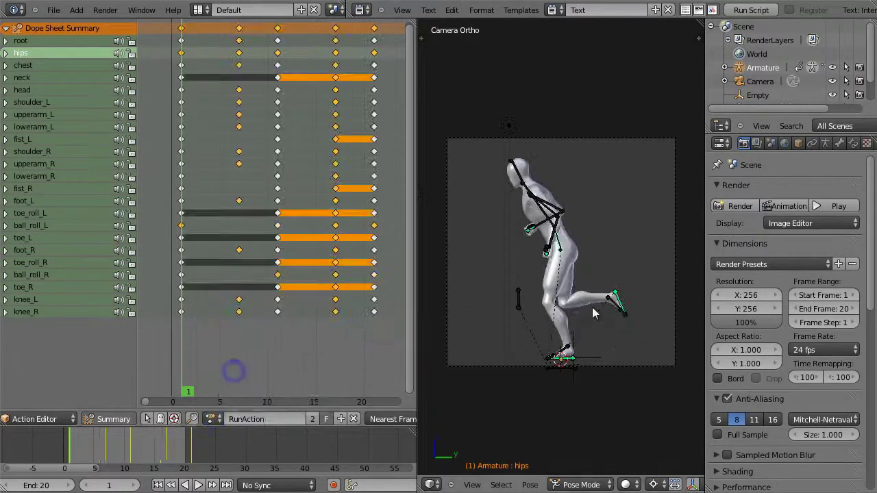
{"action": "left_click", "coordinate": [739, 206]}
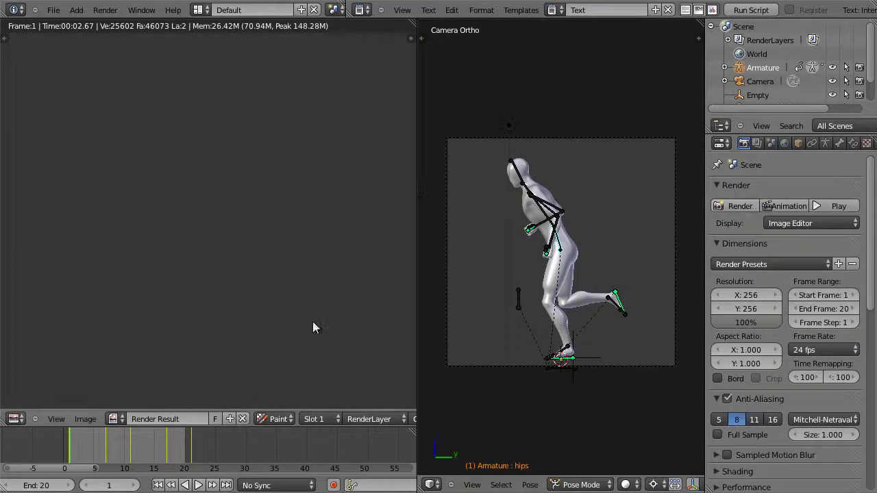
- Bring the whole render result into view and display it at 1:1 zoom
{"action": "left_click", "coordinate": [56, 419]}
{"action": "left_click", "coordinate": [103, 173]}
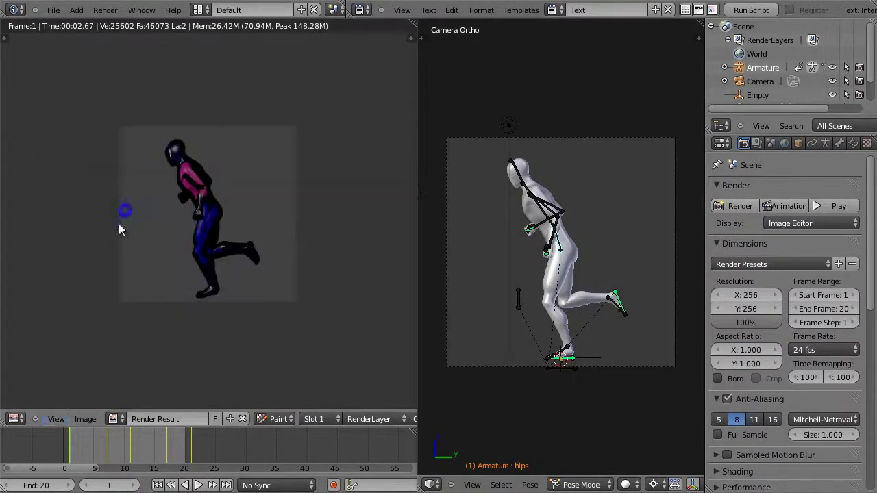
{"action": "left_click", "coordinate": [57, 419]}
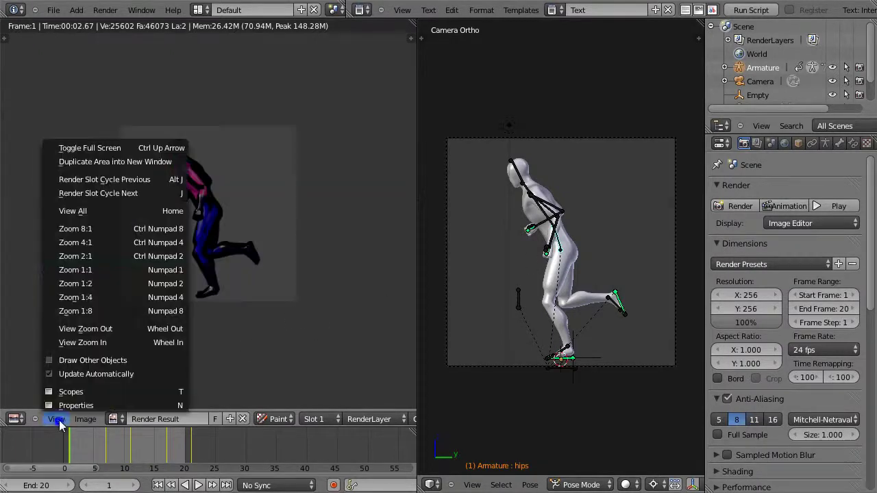
{"action": "left_click", "coordinate": [96, 272]}
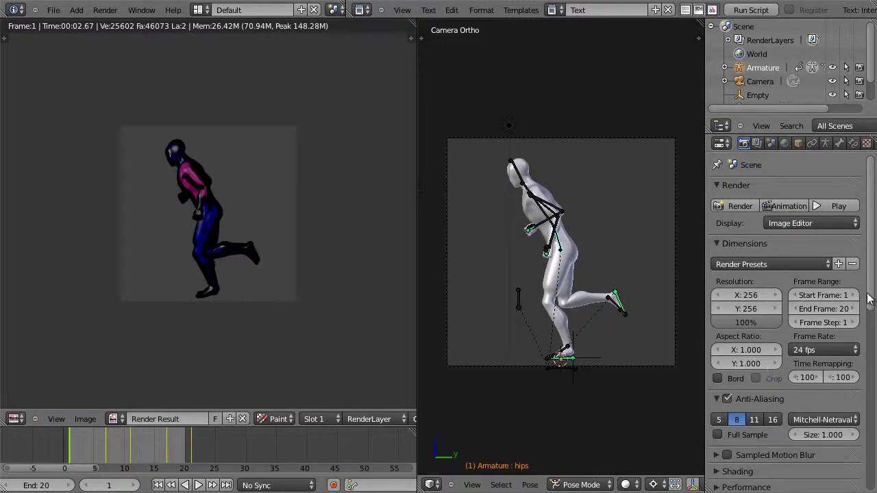
- Disable Freestyle in the render settings and render the frame again
{"action": "scroll", "coordinate": [869, 300], "scroll_direction": "down", "scroll_amount": 6}
{"action": "left_click", "coordinate": [728, 331]}
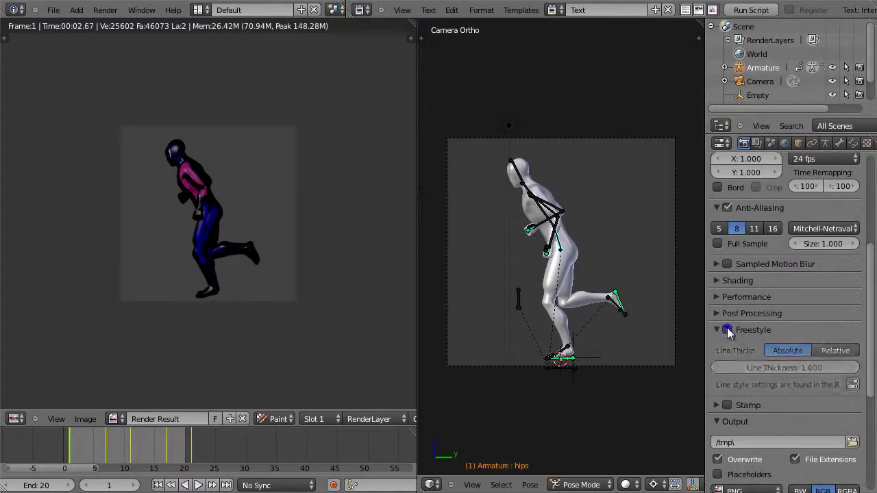
{"action": "left_click", "coordinate": [728, 330]}
{"action": "left_click_drag", "start_coordinate": [868, 374], "coordinate": [739, 206]}
{"action": "left_click", "coordinate": [736, 206]}
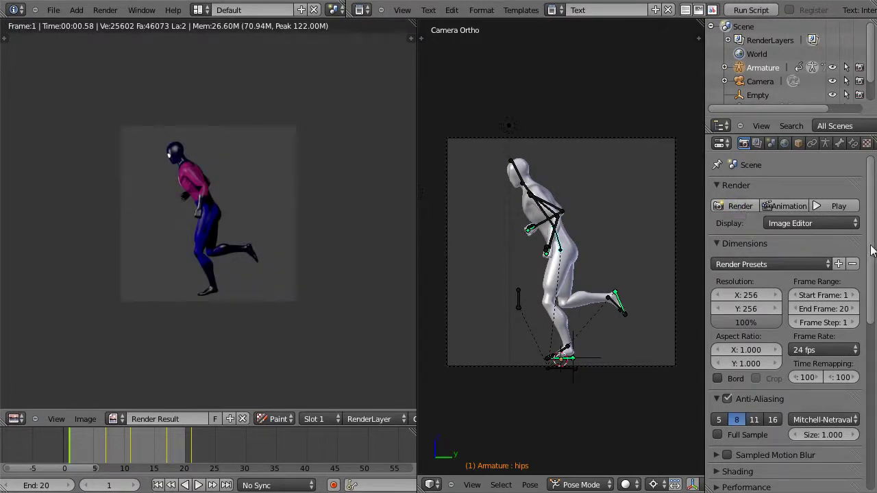
- Render the frame again with a transparent background, using RGBA output and the shading Alpha mode set to Transparent
{"action": "scroll", "coordinate": [870, 250], "scroll_direction": "down", "scroll_amount": 10}
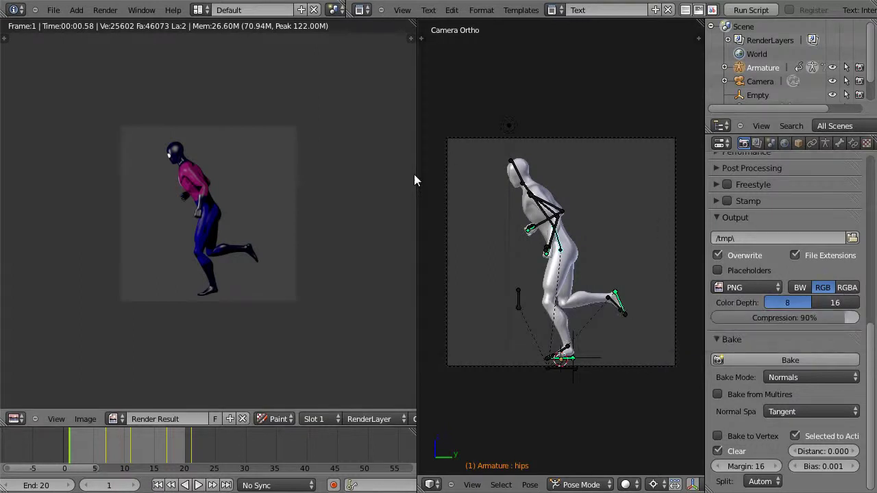
{"action": "left_click", "coordinate": [850, 287]}
{"action": "scroll", "coordinate": [873, 350], "scroll_direction": "up", "scroll_amount": 6}
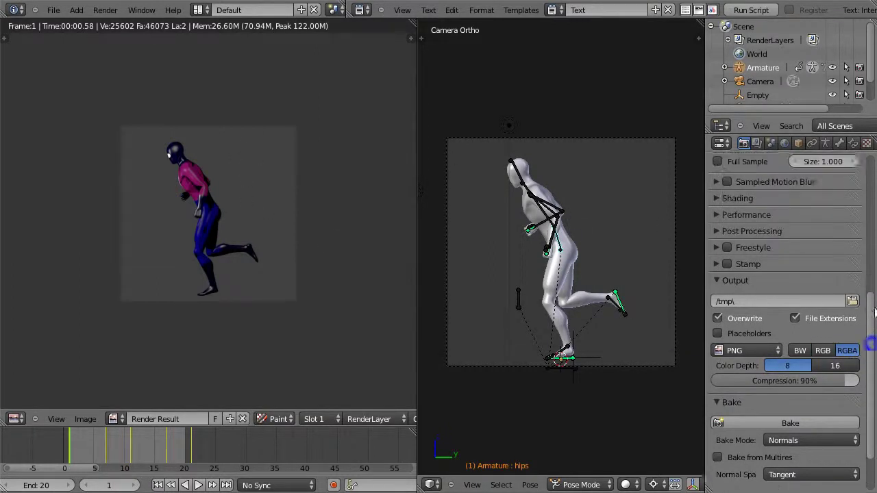
{"action": "left_click", "coordinate": [715, 298]}
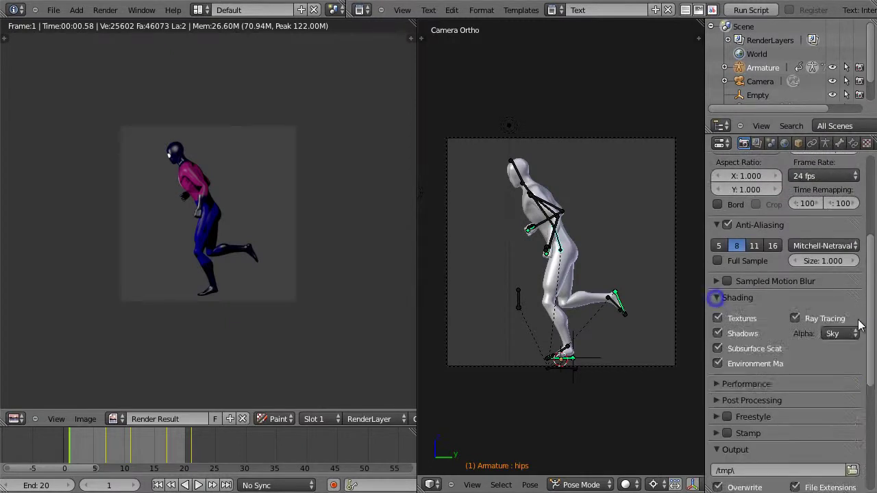
{"action": "left_click", "coordinate": [838, 336]}
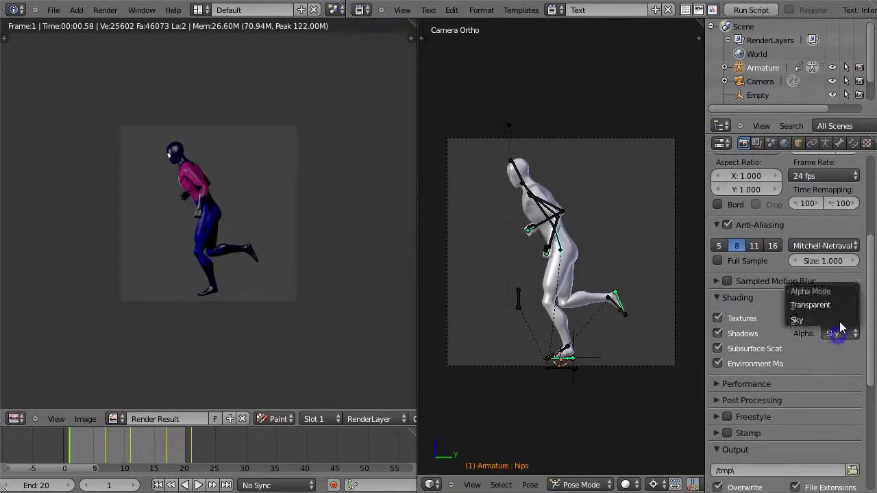
{"action": "left_click", "coordinate": [838, 309]}
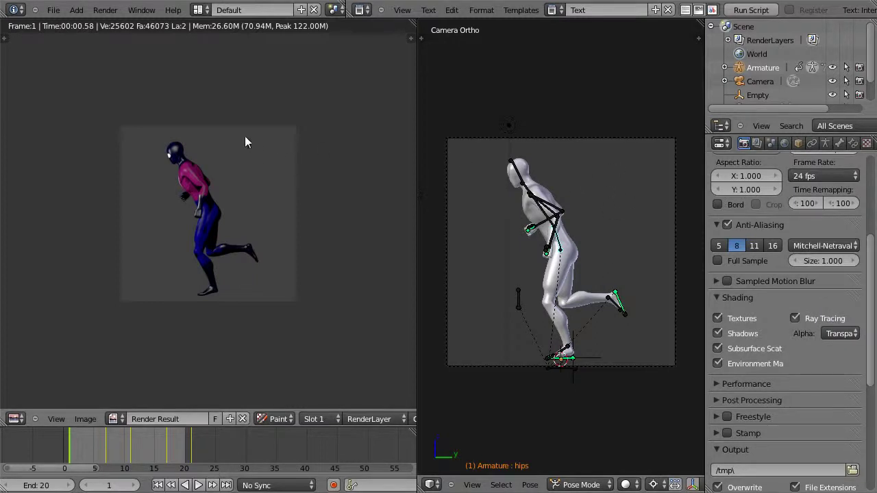
{"action": "scroll", "coordinate": [871, 267], "scroll_direction": "up", "scroll_amount": 6}
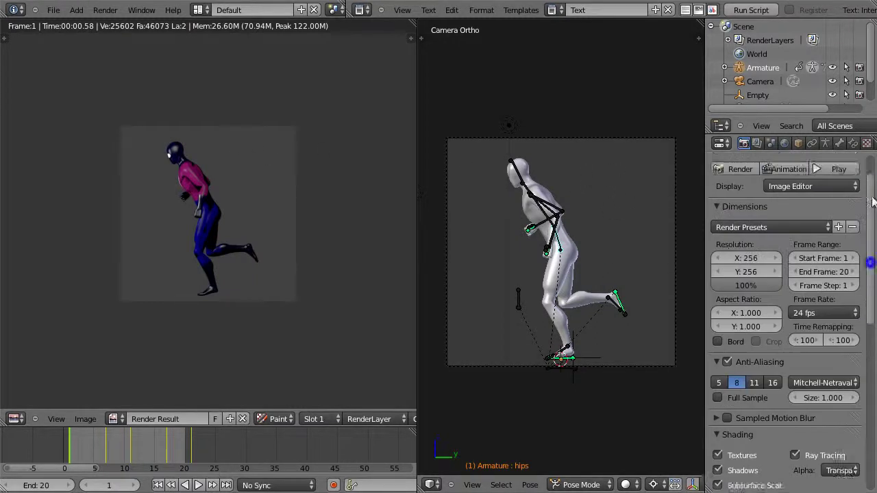
{"action": "left_click", "coordinate": [742, 206]}
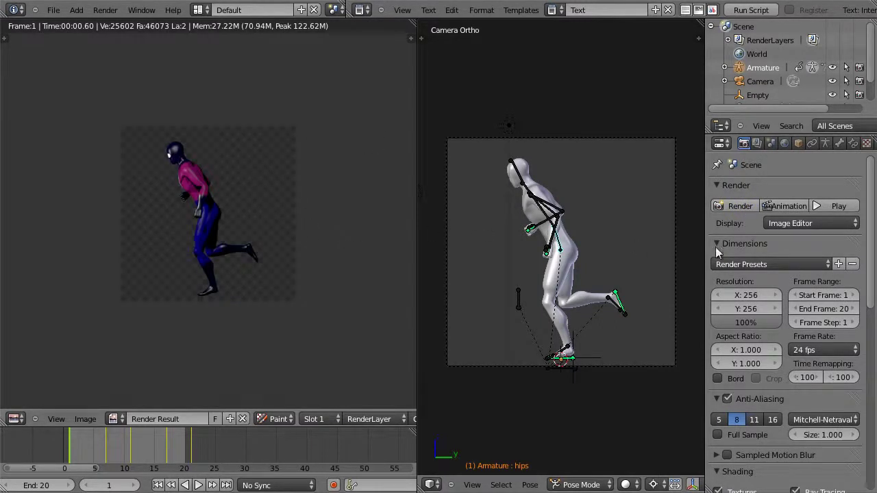
- Set the render output path to //images/run##
{"action": "scroll", "coordinate": [867, 269], "scroll_direction": "down", "scroll_amount": 10}
{"action": "scroll", "coordinate": [864, 262], "scroll_direction": "down", "scroll_amount": 3}
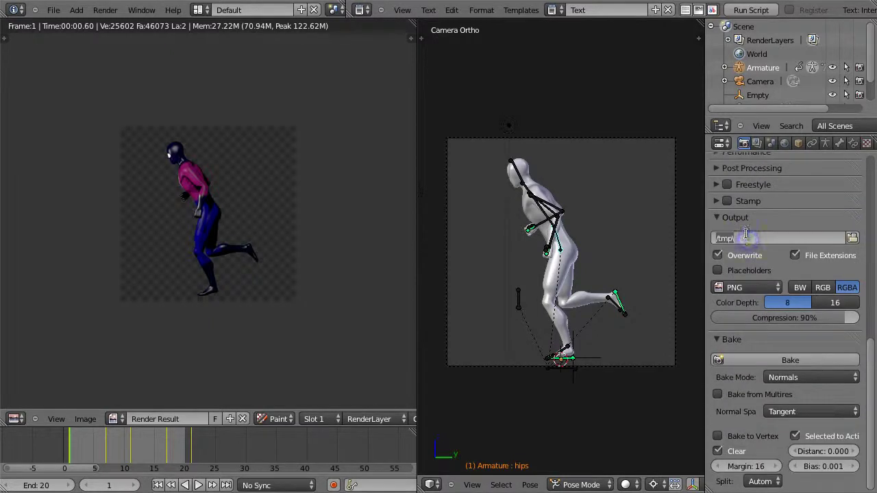
{"action": "type", "text": "/"}
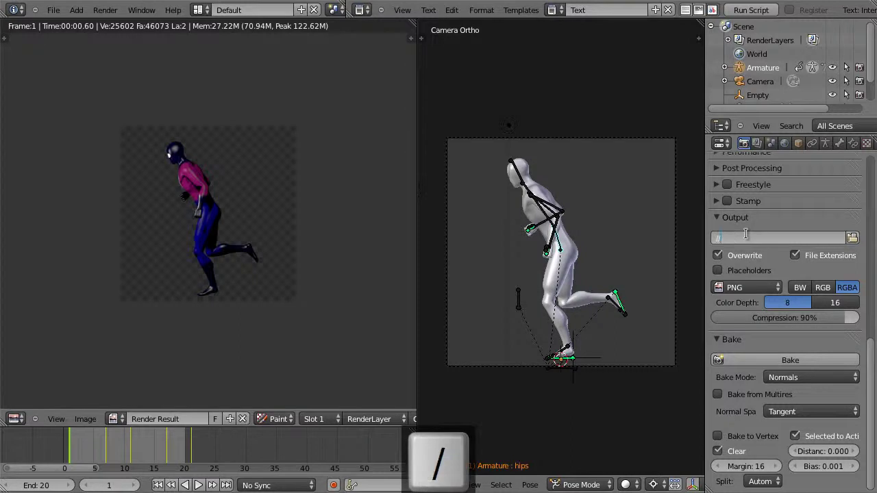
{"action": "type", "text": "/image"}
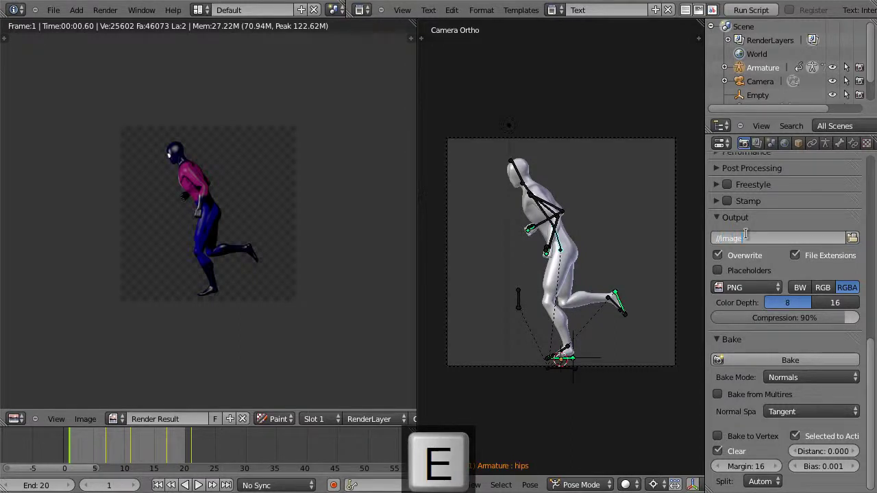
{"action": "type", "text": "s/"}
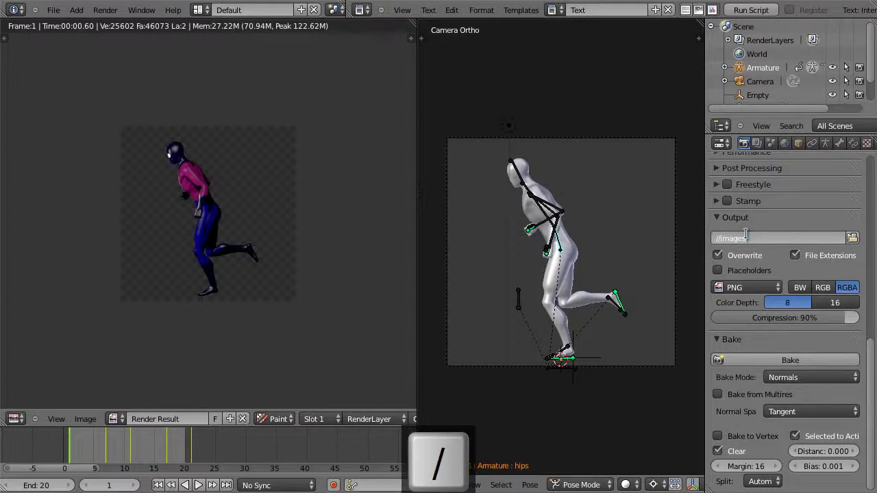
{"action": "left_click_drag", "start_coordinate": [748, 241], "coordinate": [733, 238]}
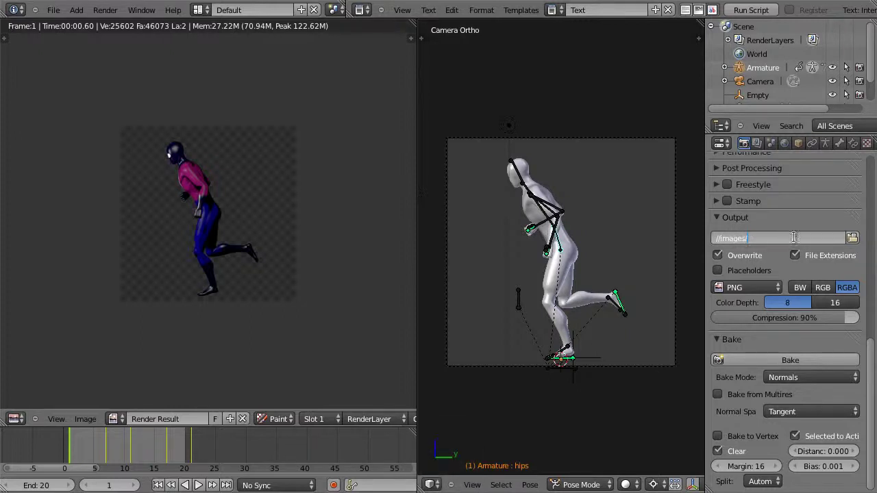
{"action": "type", "text": "run"}
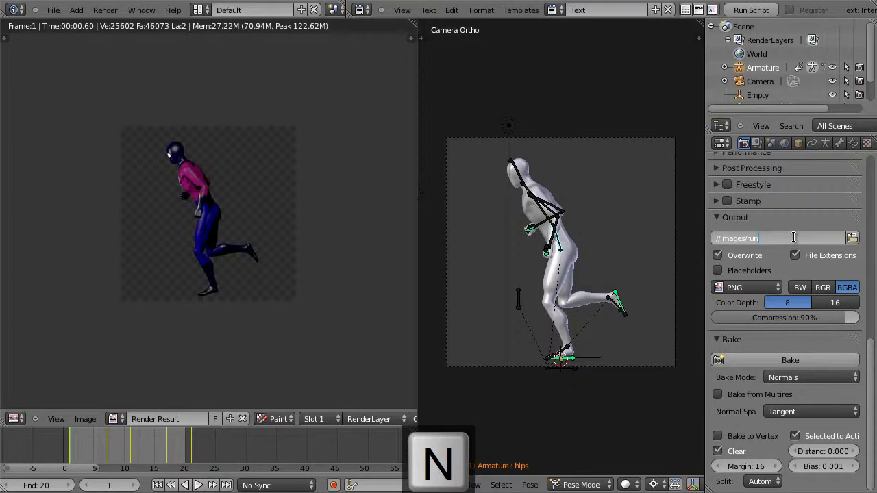
{"action": "type", "text": "##"}
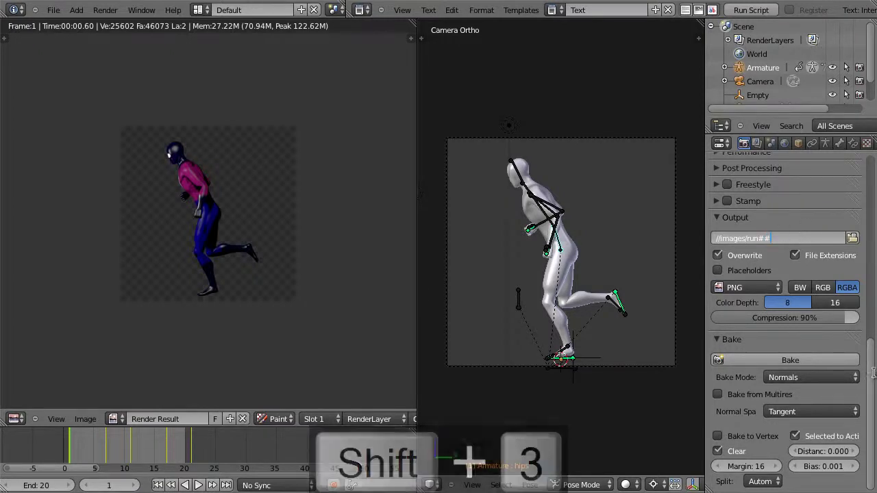
- Render the full run animation and open run08.png from the images folder to check it
{"action": "left_click_drag", "start_coordinate": [867, 377], "coordinate": [859, 317]}
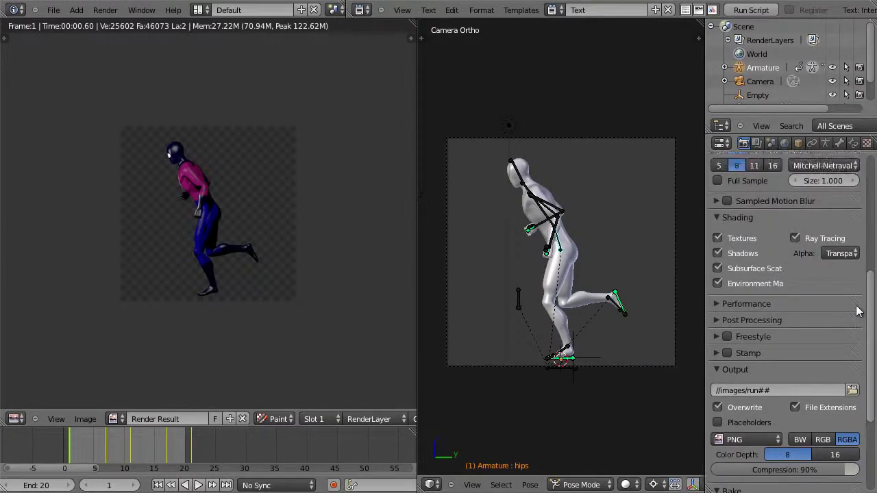
{"action": "scroll", "coordinate": [855, 171], "scroll_direction": "up", "scroll_amount": 10}
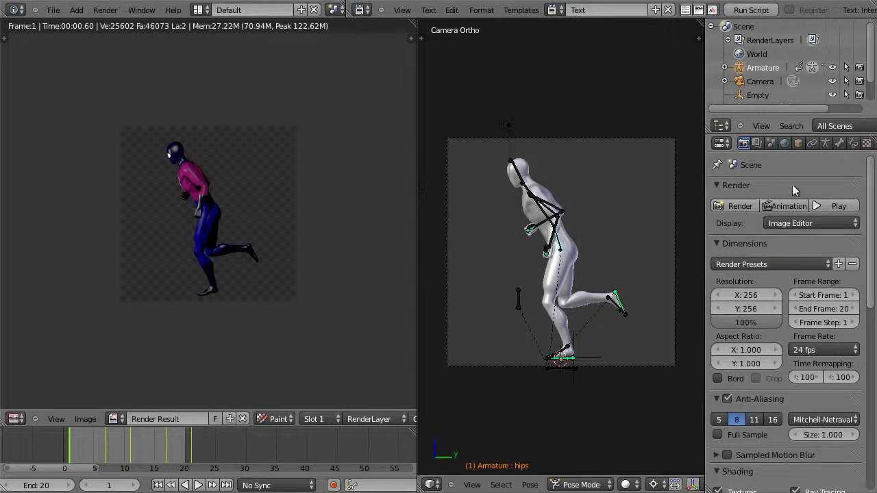
{"action": "left_click", "coordinate": [790, 206]}
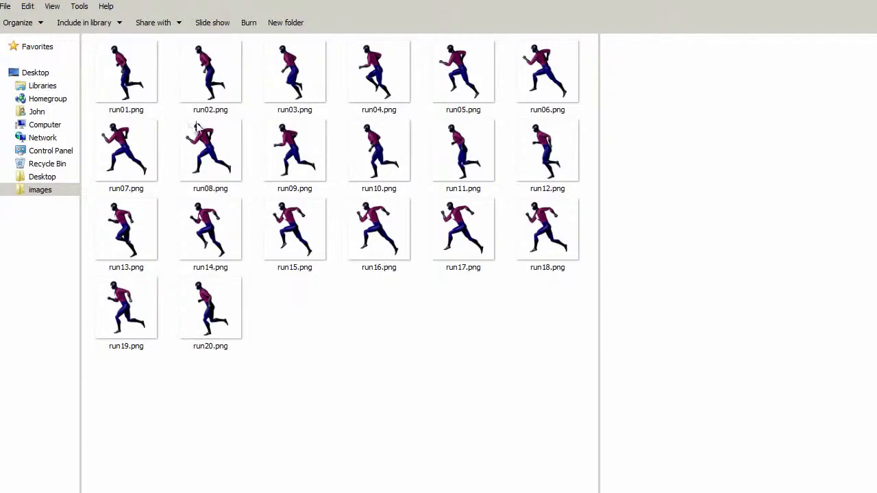
{"action": "double_click", "coordinate": [221, 162]}
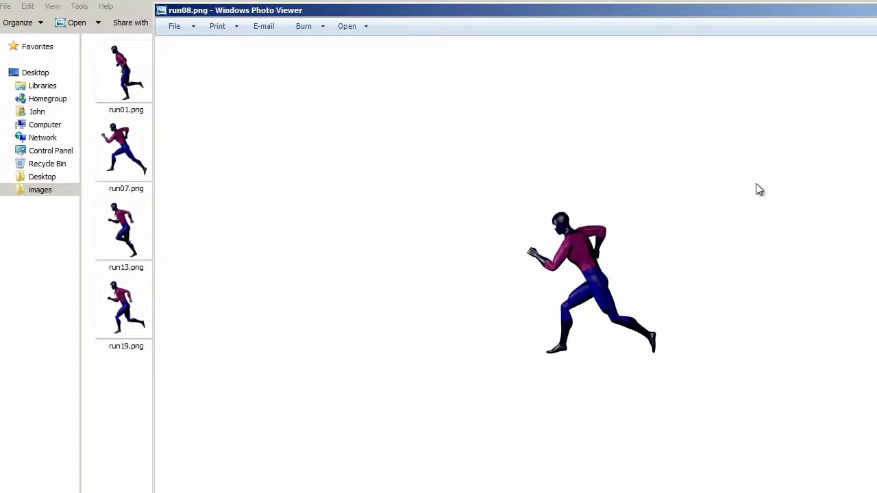
- Switch back to Blender, bring back the Dope Sheet and assign IdleAction to the armature
{"action": "key", "text": "alt+Tab"}
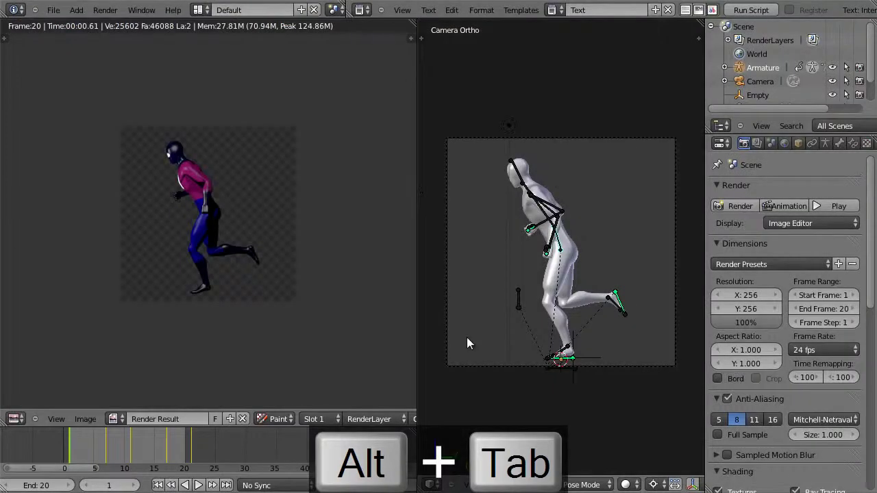
{"action": "left_click", "coordinate": [14, 419]}
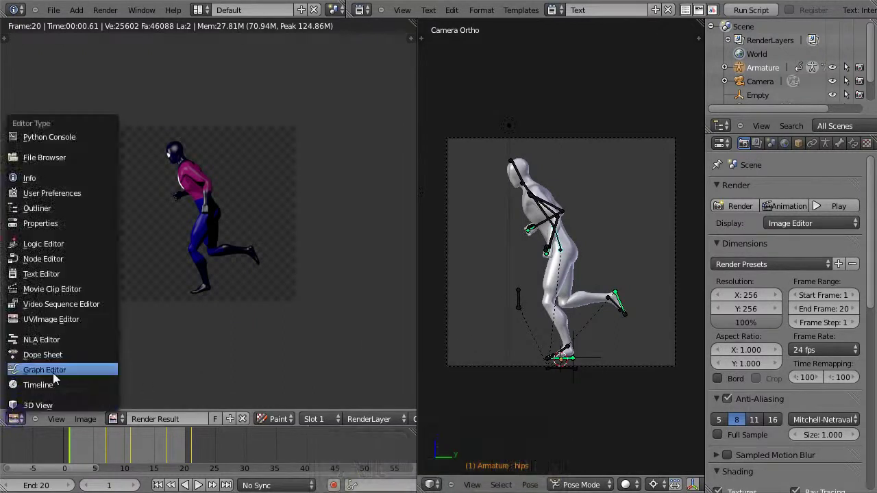
{"action": "left_click", "coordinate": [77, 354]}
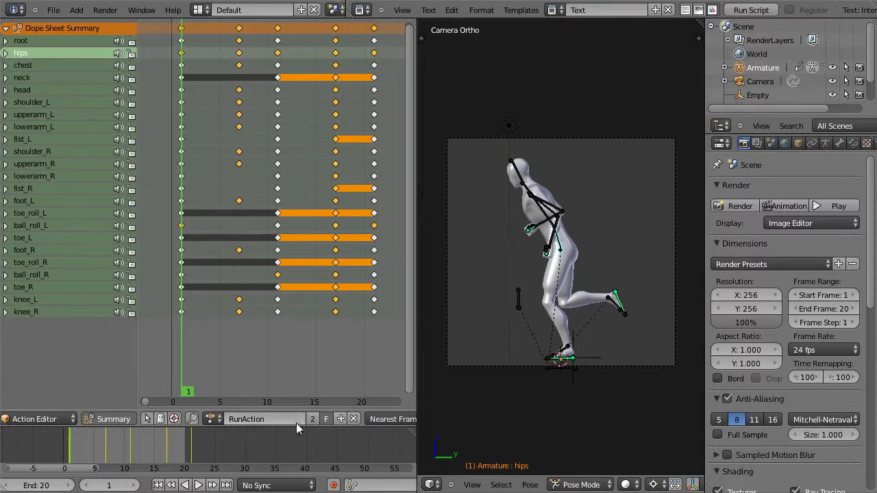
{"action": "left_click", "coordinate": [213, 419]}
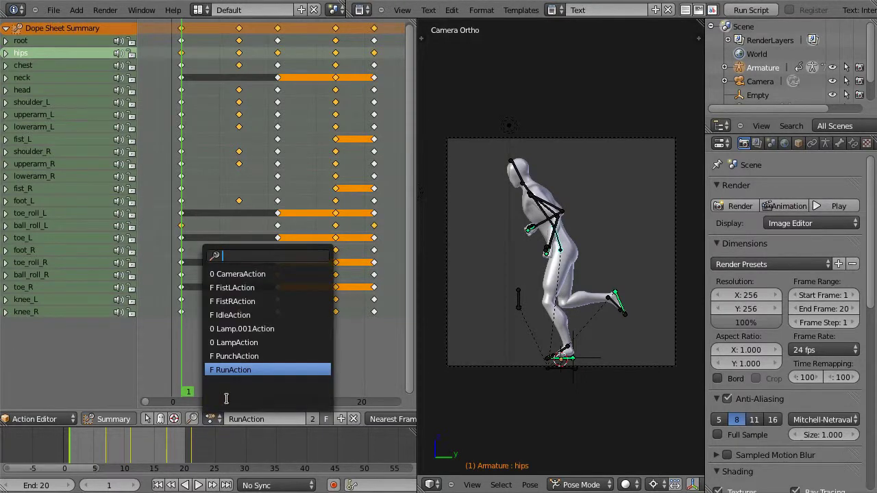
{"action": "left_click", "coordinate": [246, 316]}
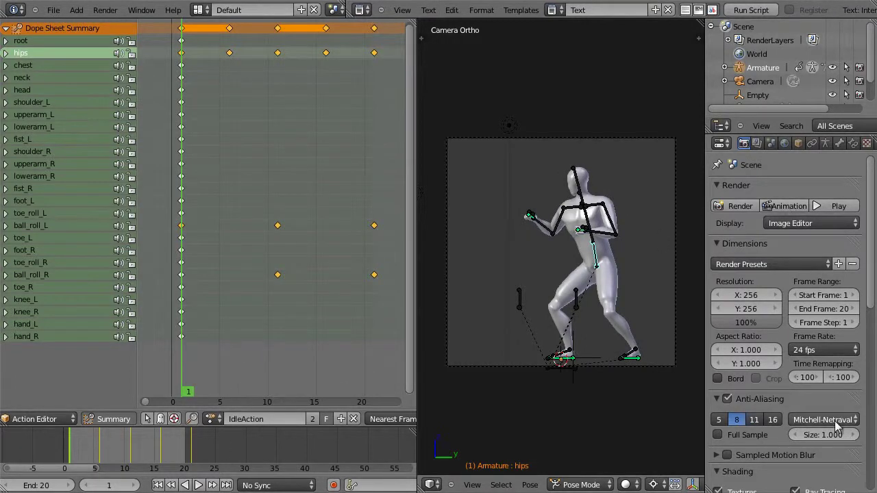
- Change the render output path to //images/idle##
{"action": "scroll", "coordinate": [836, 403], "scroll_direction": "down", "scroll_amount": 10}
{"action": "left_click", "coordinate": [757, 341]}
{"action": "key", "text": "BackSpace"}
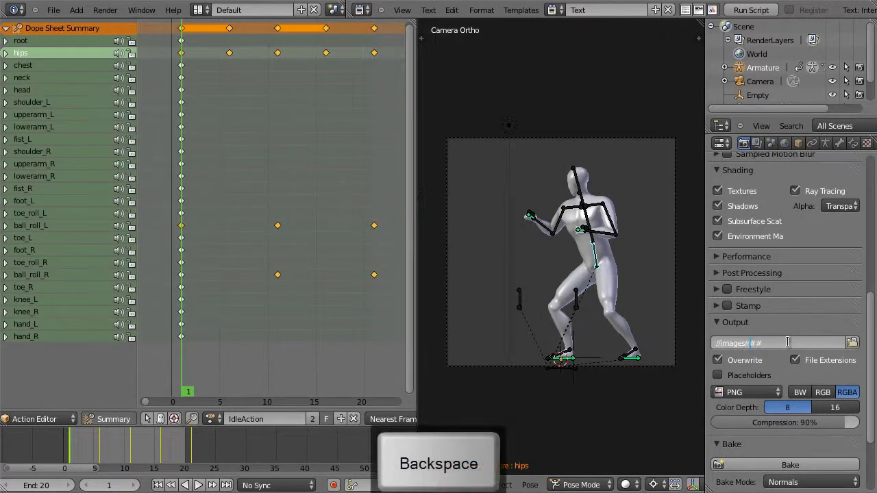
{"action": "type", "text": "idle"}
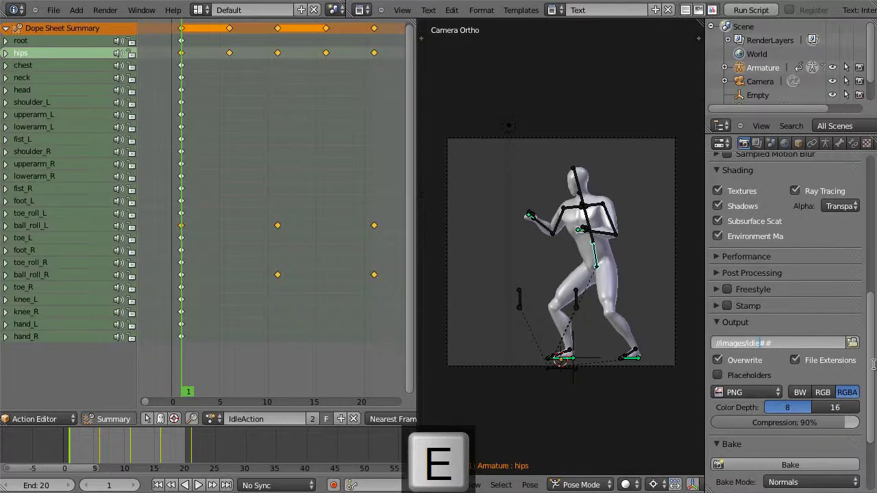
{"action": "left_click_drag", "start_coordinate": [872, 365], "coordinate": [865, 222]}
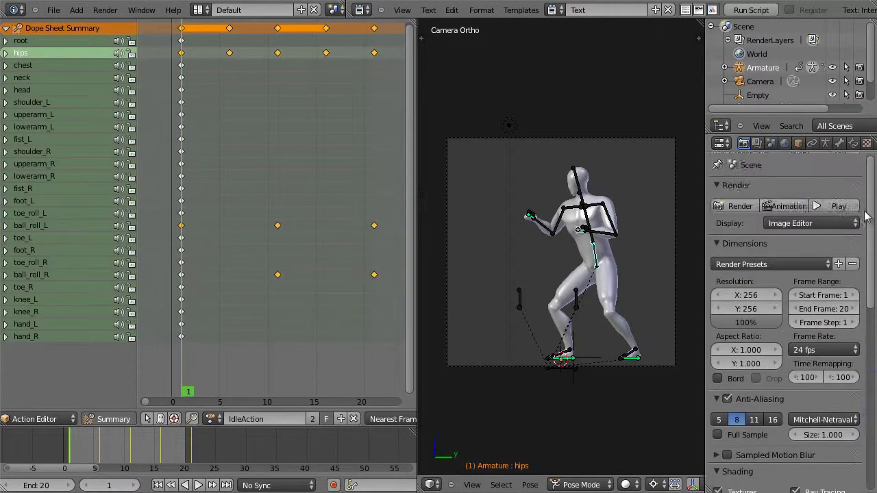
- Render the full idle animation, check the frames in the images folder, and return to Blender's Dope Sheet
{"action": "left_click", "coordinate": [774, 206]}
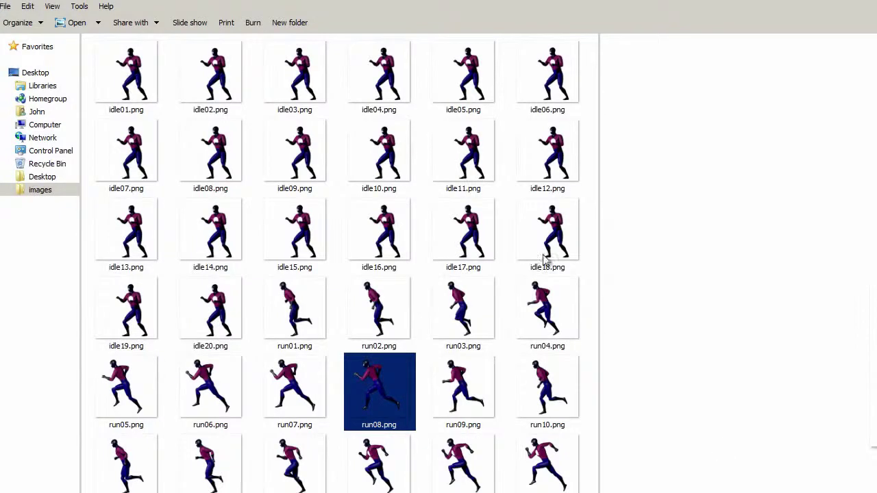
{"action": "key", "text": "alt+Tab"}
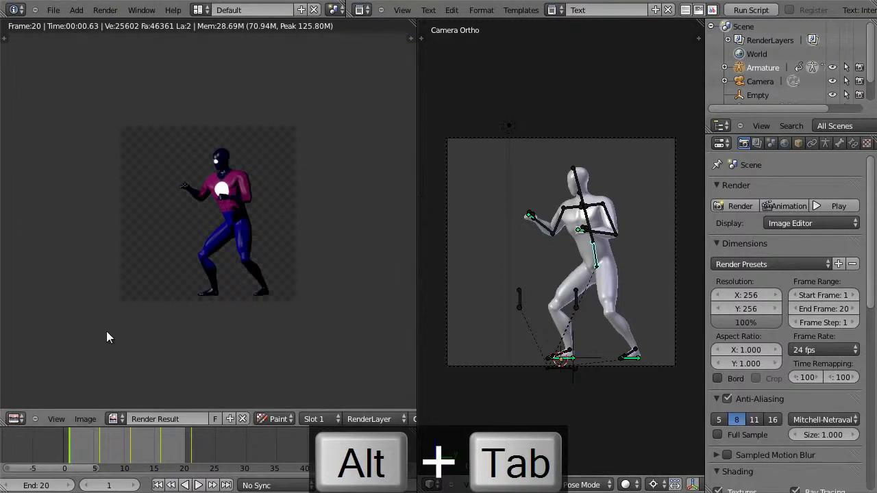
{"action": "key", "text": "Escape"}
- Assign PunchAction to the armature and set the animation's end frame to 11
{"action": "left_click", "coordinate": [213, 418]}
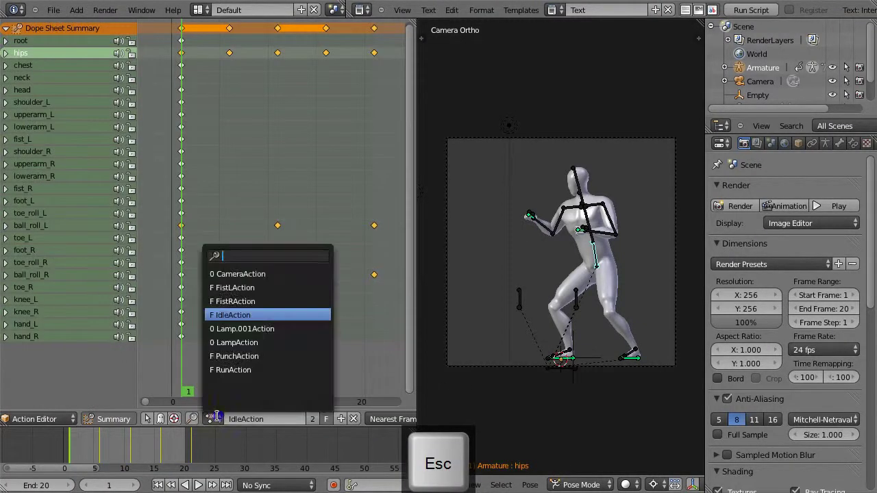
{"action": "left_click", "coordinate": [250, 363]}
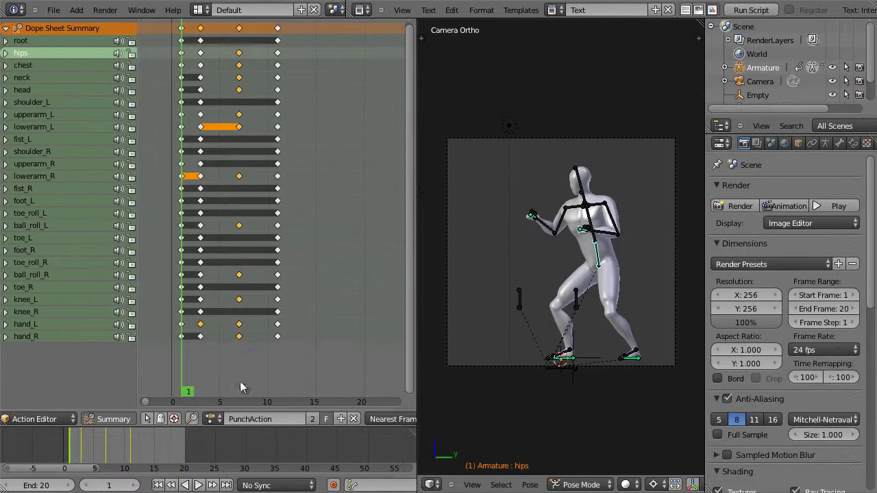
{"action": "left_click", "coordinate": [131, 455]}
{"action": "key", "text": "e"}
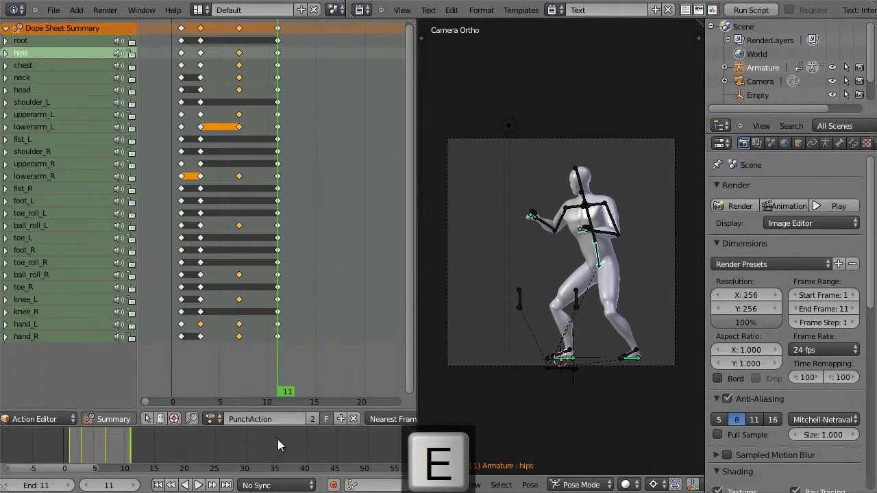
- Change the render output path to //images/punch##
{"action": "scroll", "coordinate": [776, 377], "scroll_direction": "down", "scroll_amount": 10}
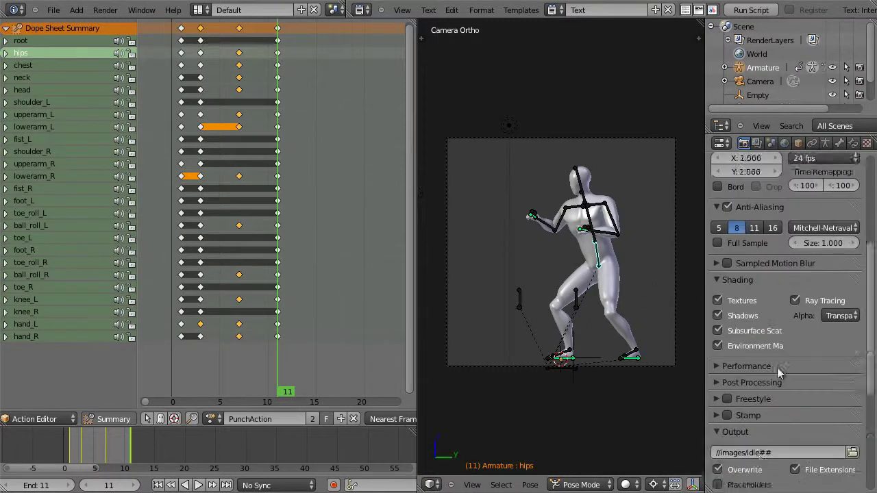
{"action": "left_click", "coordinate": [759, 345]}
{"action": "left_click_drag", "start_coordinate": [759, 344], "coordinate": [779, 345]}
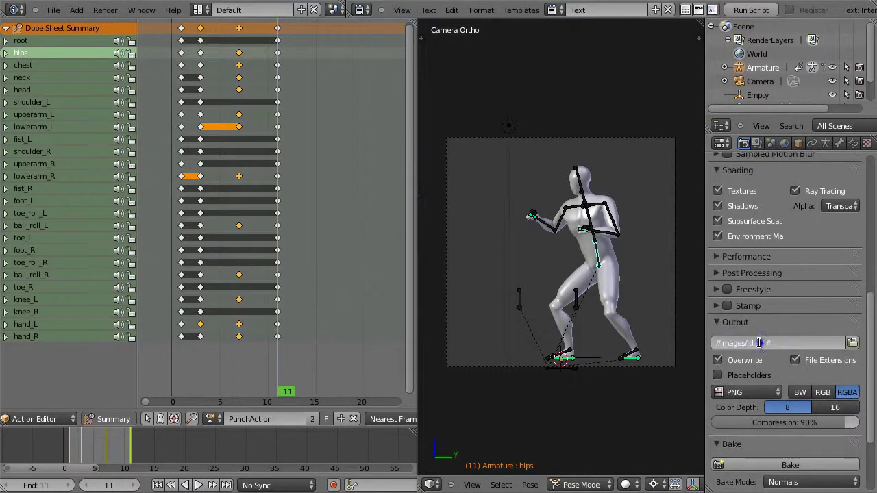
{"action": "key", "text": "BackSpace"}
{"action": "key", "text": "BackSpace"}
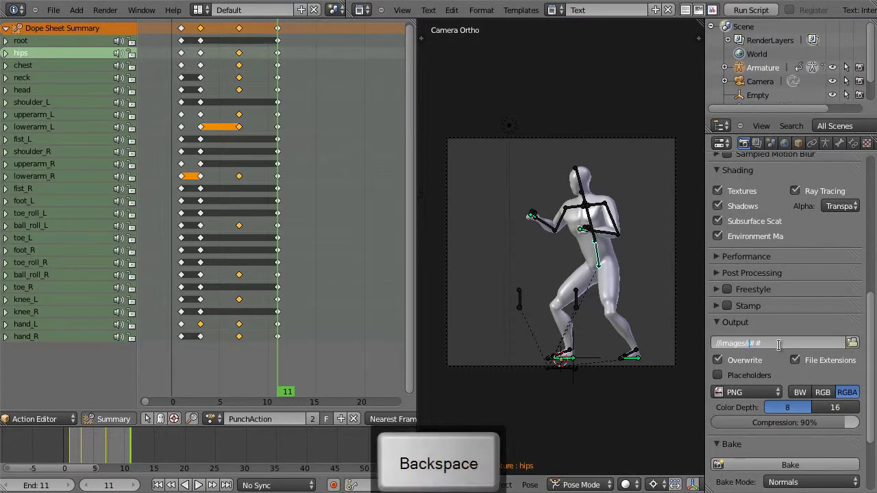
{"action": "type", "text": "punch"}
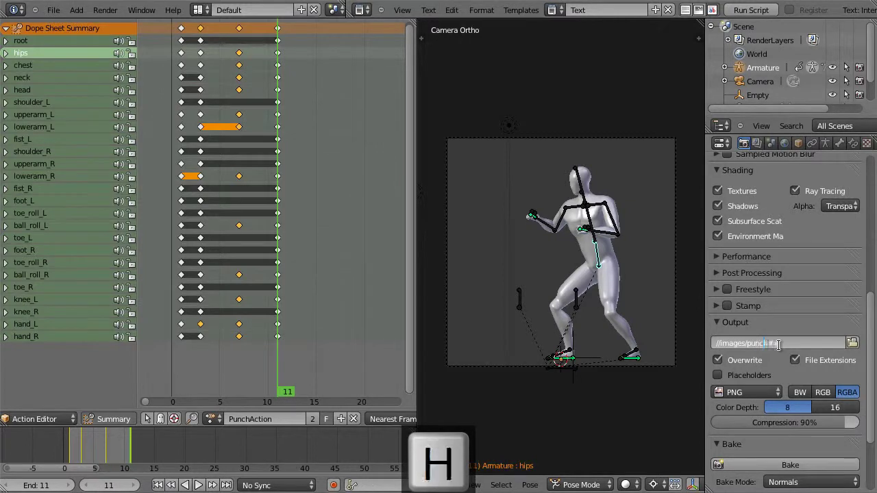
{"action": "key", "text": "Return"}
- Render the full punch animation and look through its frames in the images folder
{"action": "scroll", "coordinate": [873, 286], "scroll_direction": "up", "scroll_amount": 3}
{"action": "scroll", "coordinate": [874, 287], "scroll_direction": "up", "scroll_amount": 8}
{"action": "left_click", "coordinate": [788, 205]}
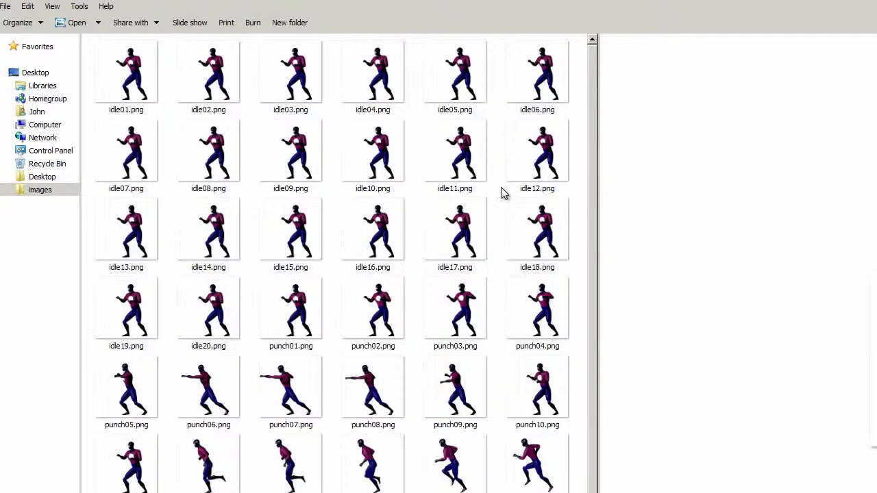
{"action": "scroll", "coordinate": [502, 188], "scroll_direction": "down", "scroll_amount": 1}
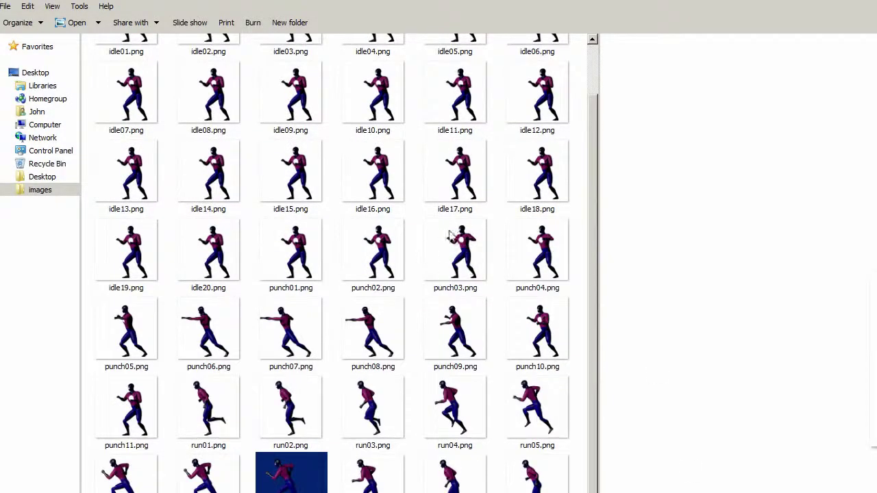
- Switch back to Blender and save the project as hero37.blend
{"action": "key", "text": "alt+Tab"}
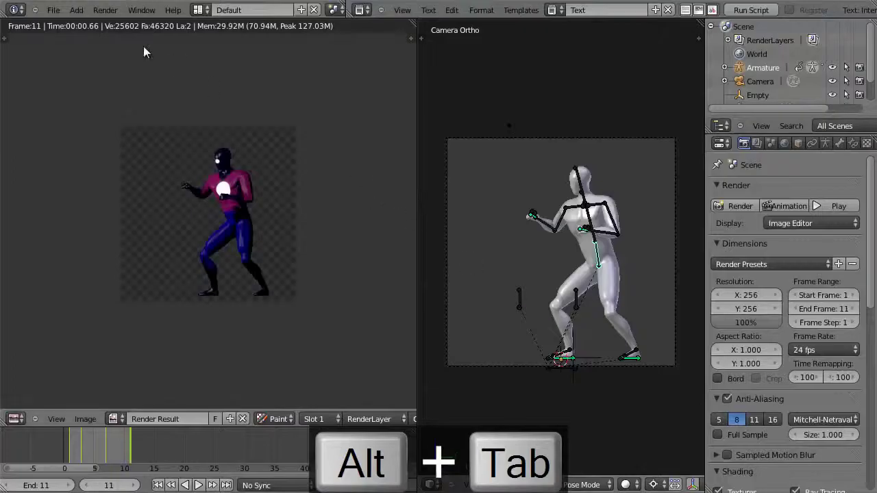
{"action": "left_click", "coordinate": [53, 10]}
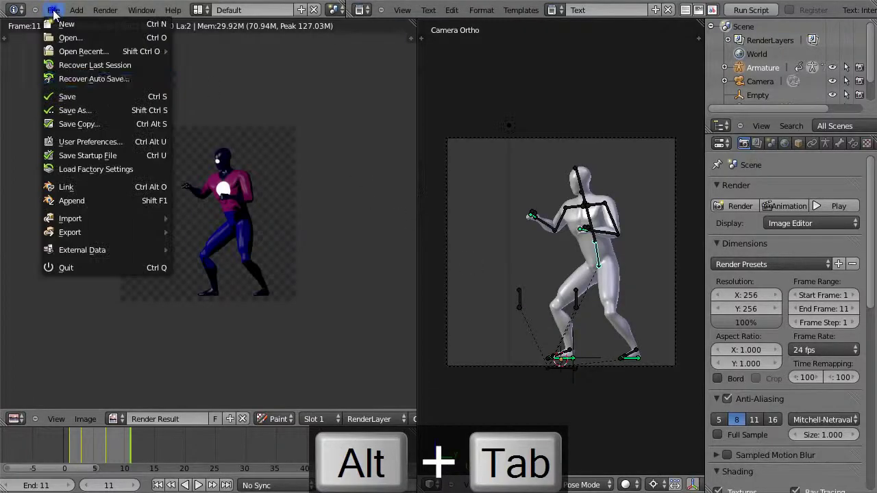
{"action": "left_click", "coordinate": [120, 107]}
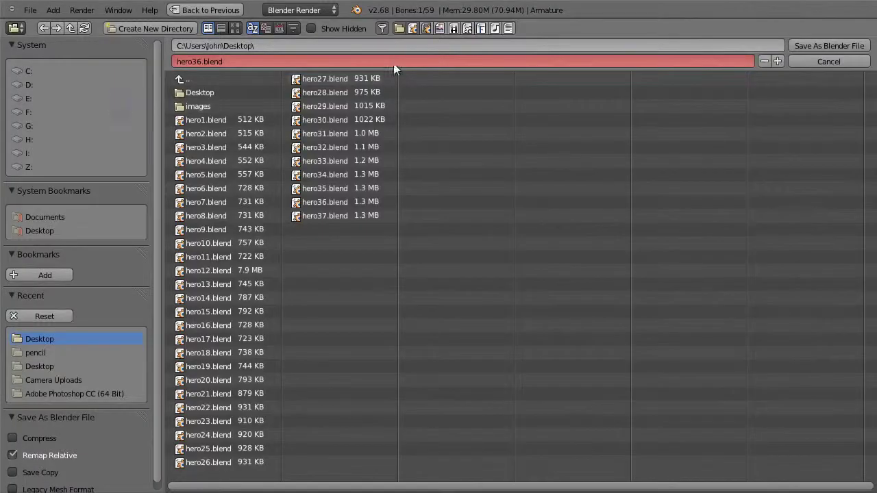
{"action": "key", "text": "KP_Add"}
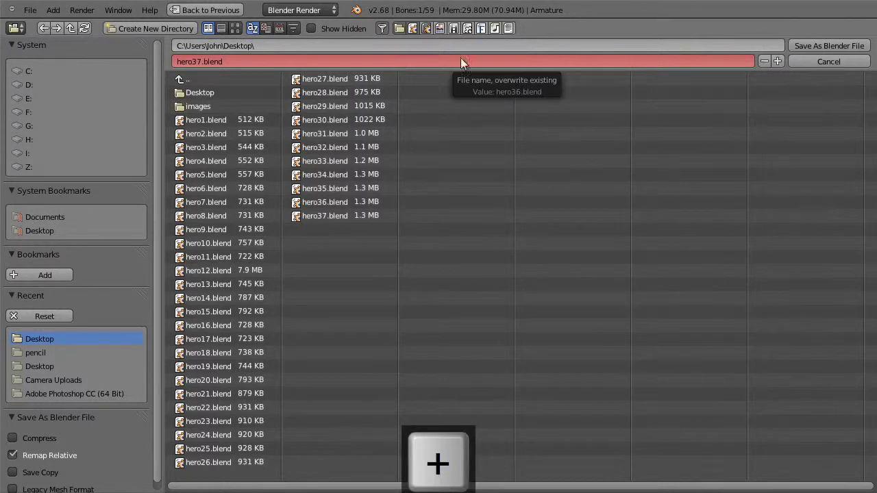
{"action": "left_click", "coordinate": [825, 45]}
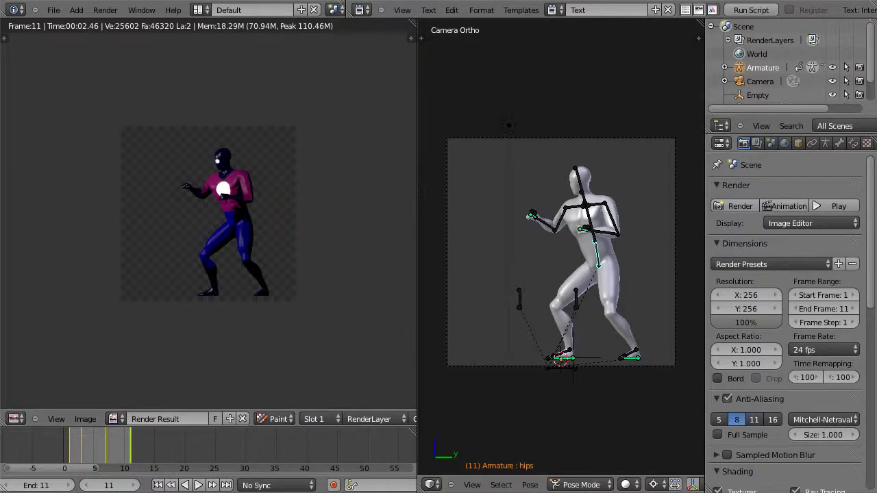
- Bring the Flash Player window into view, test the character's run sprites in it, and close it
{"action": "left_click_drag", "start_coordinate": [876, 198], "coordinate": [385, 152]}
{"action": "key", "text": "Right"}
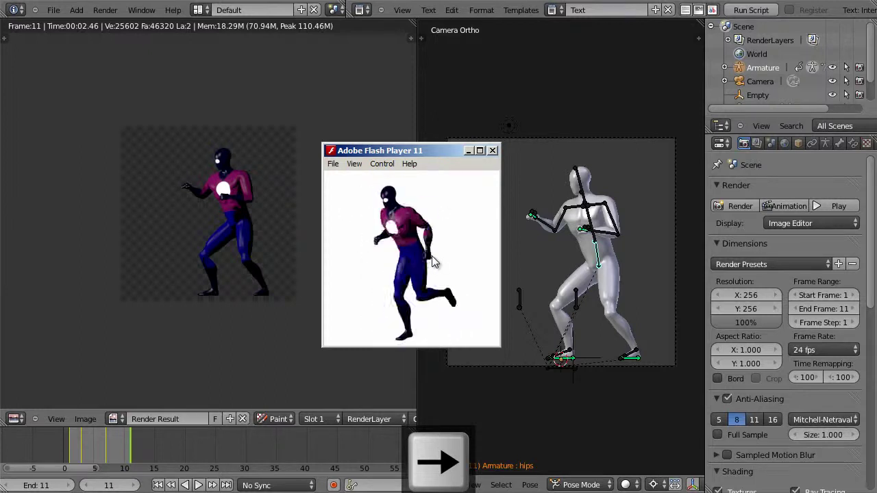
{"action": "left_click", "coordinate": [492, 150]}
- Leave the render result, bring back the Dope Sheet and assign RunAction to the armature
{"action": "left_click", "coordinate": [332, 170]}
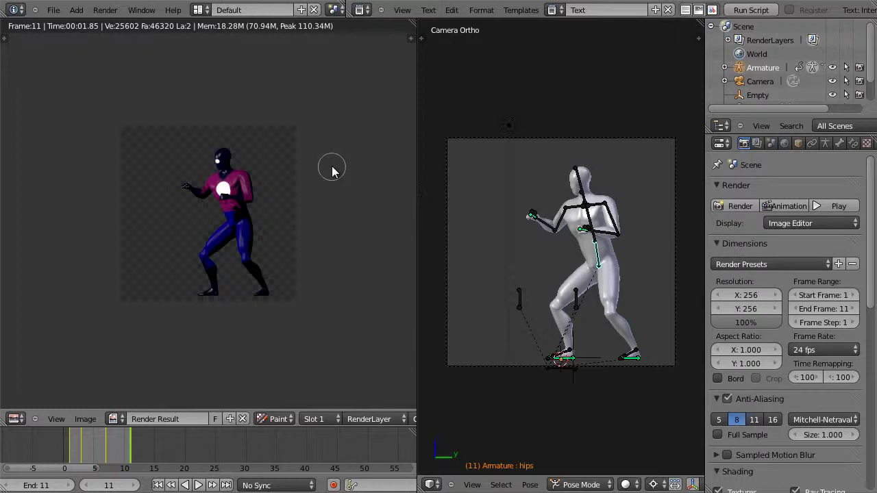
{"action": "key", "text": "Escape"}
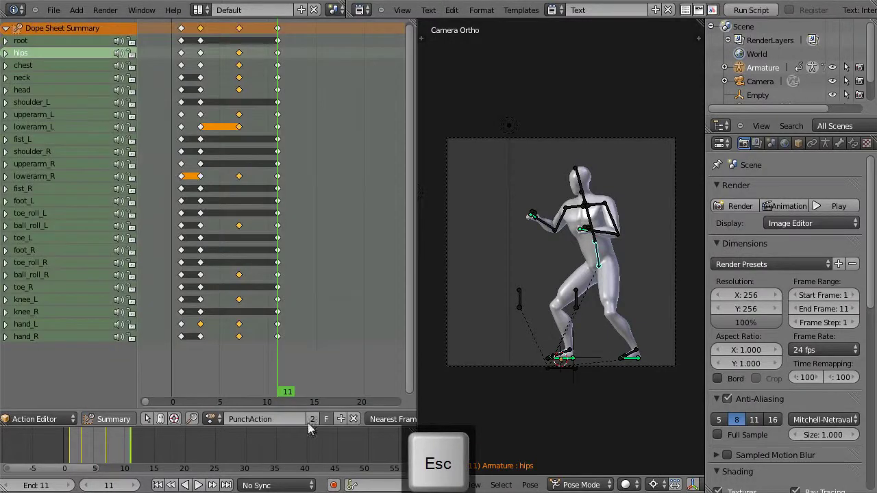
{"action": "left_click", "coordinate": [214, 420]}
{"action": "left_click", "coordinate": [245, 332]}
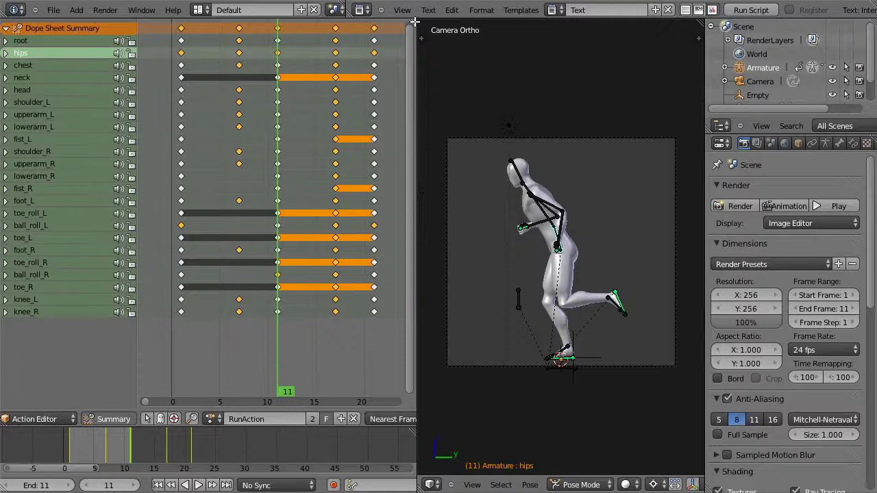
- Collapse the Dope Sheet Summary, split its area horizontally and switch the upper area to the NLA Editor
{"action": "left_click", "coordinate": [6, 28]}
{"action": "left_click_drag", "start_coordinate": [408, 15], "coordinate": [371, 334]}
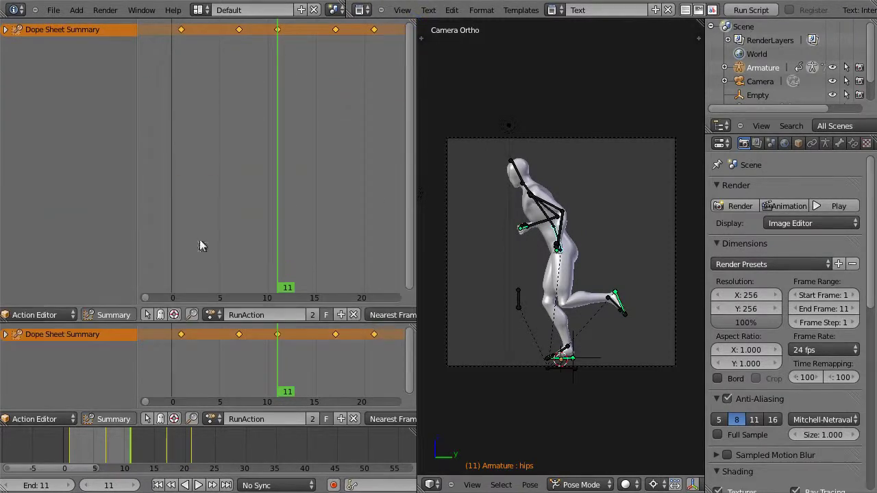
{"action": "left_click", "coordinate": [28, 314]}
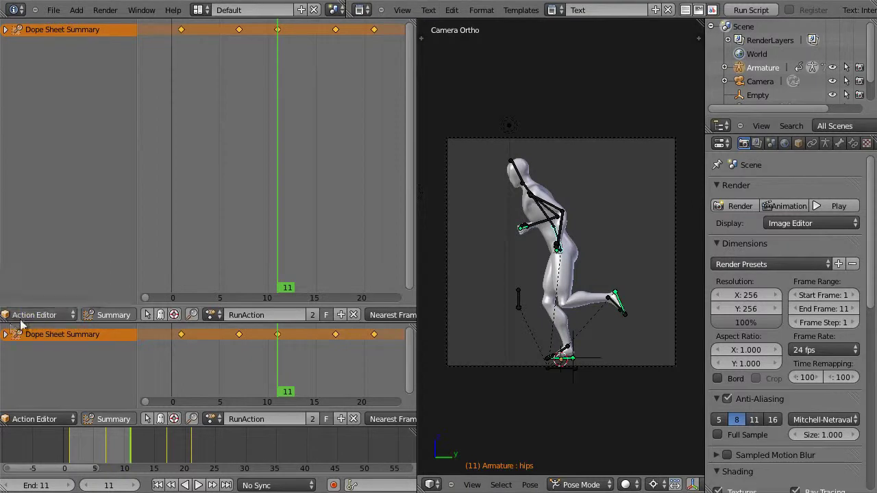
{"action": "scroll", "coordinate": [39, 317], "scroll_direction": "up", "scroll_amount": 5}
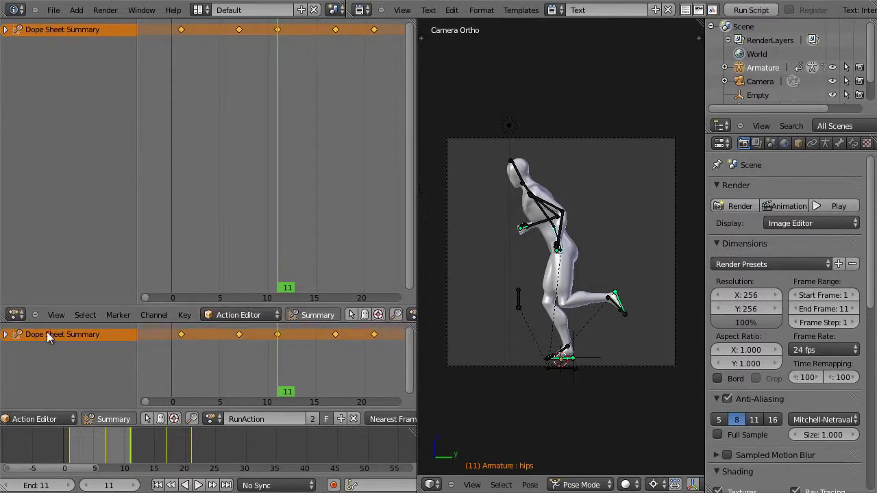
{"action": "left_click", "coordinate": [16, 314]}
{"action": "left_click", "coordinate": [43, 235]}
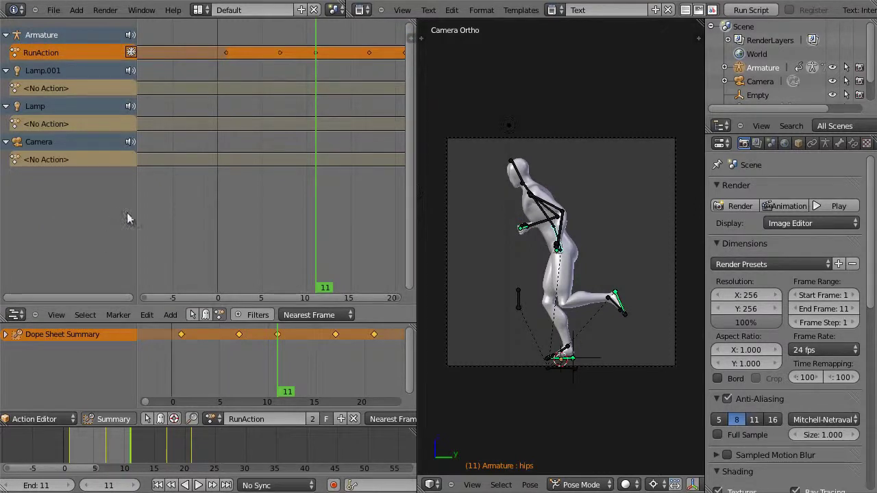
- Push the armature's RunAction down into an NLA strip, and widen the NLA Editor to show its strip properties
{"action": "left_click", "coordinate": [130, 53]}
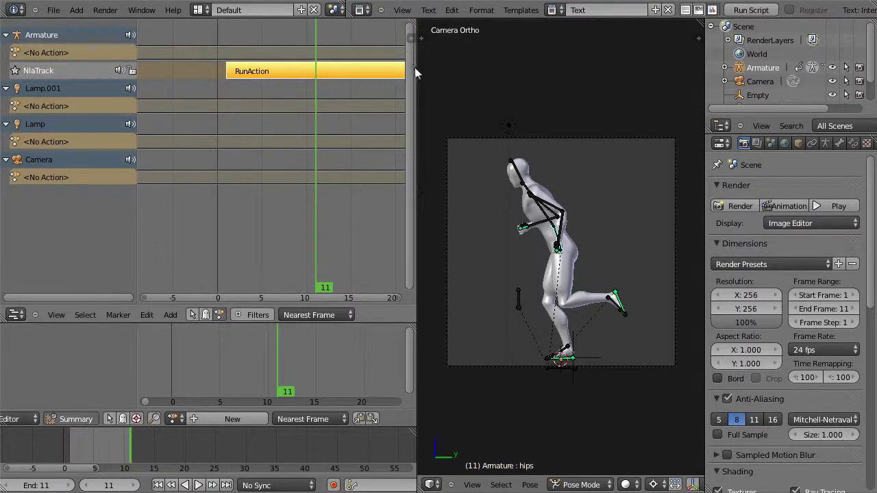
{"action": "left_click_drag", "start_coordinate": [415, 67], "coordinate": [547, 65]}
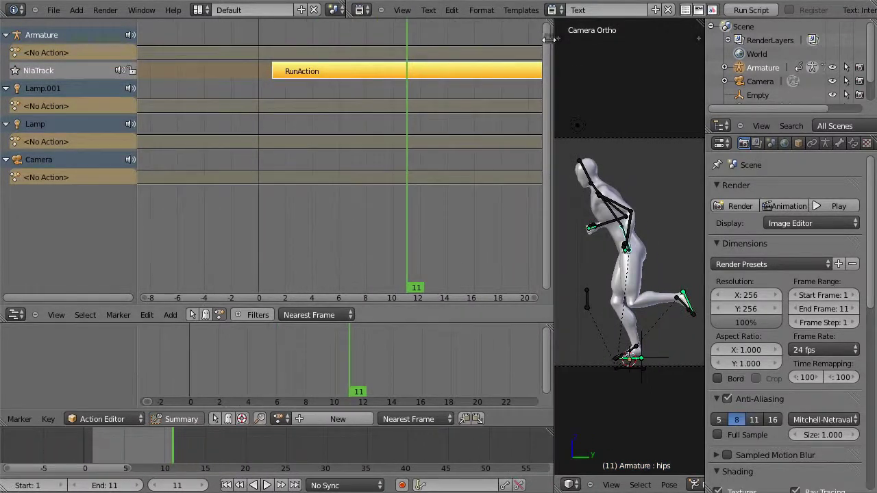
{"action": "left_click", "coordinate": [547, 38]}
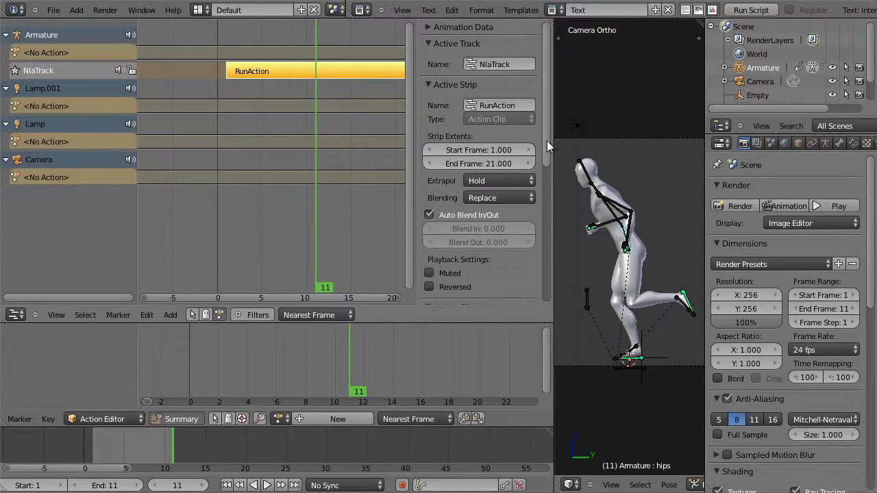
- Set the RunAction strip's repeat count to 8
{"action": "left_click_drag", "start_coordinate": [547, 141], "coordinate": [552, 270]}
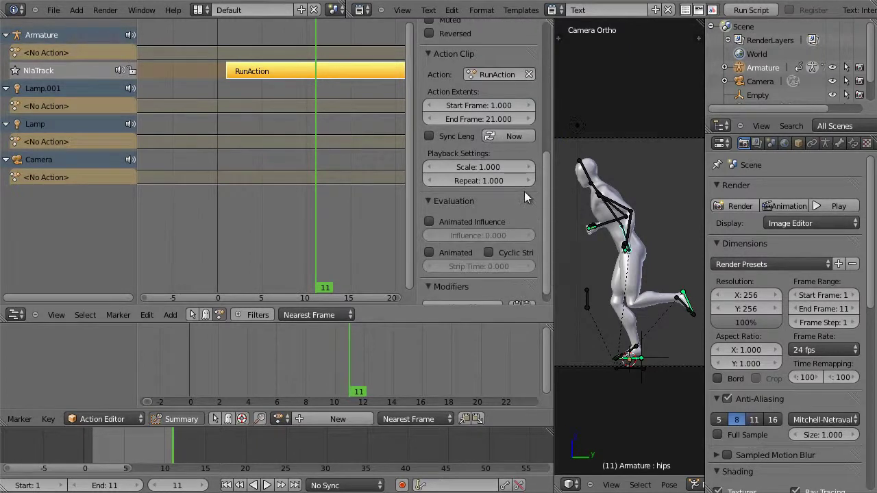
{"action": "left_click", "coordinate": [497, 180]}
{"action": "type", "text": "8"}
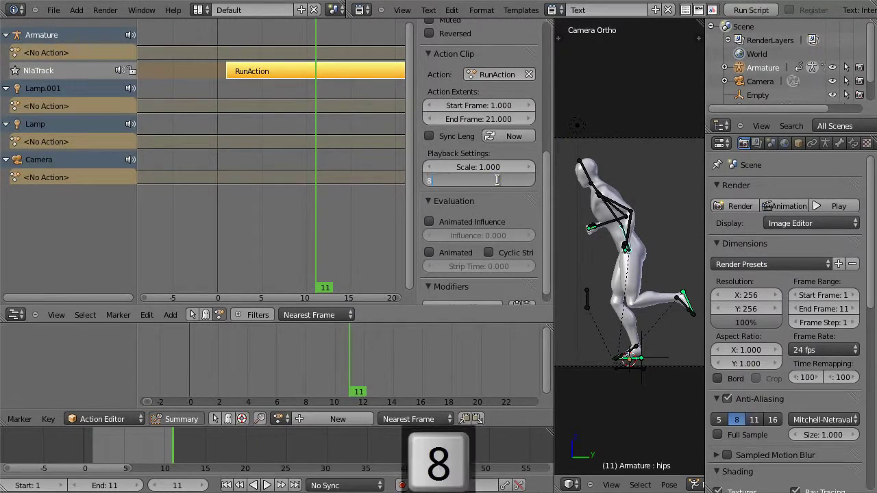
{"action": "key", "text": "Return"}
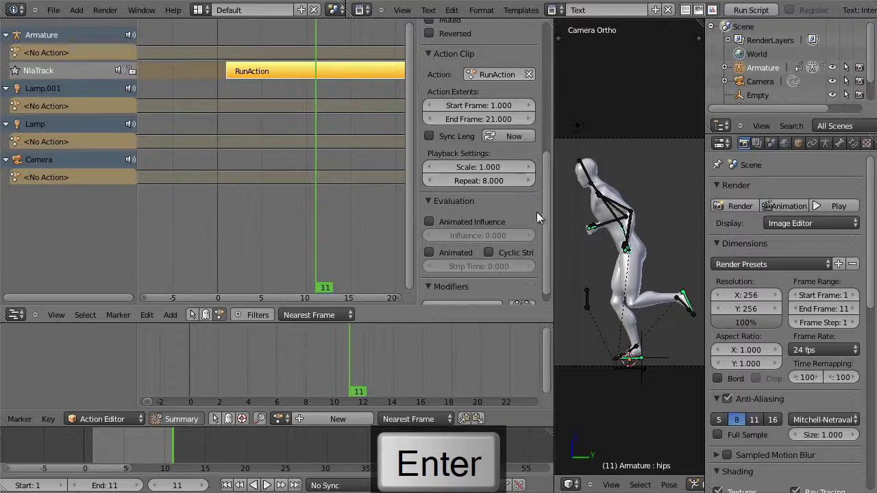
- Scrub the repeated RunAction strip to its end at frame 161 and return to frame 1
{"action": "left_click_drag", "start_coordinate": [548, 216], "coordinate": [554, 141]}
{"action": "middle_click_drag", "start_coordinate": [274, 221], "coordinate": [195, 220]}
{"action": "scroll", "coordinate": [254, 214], "scroll_direction": "down", "scroll_amount": 3}
{"action": "middle_click_drag", "start_coordinate": [348, 196], "coordinate": [249, 212]}
{"action": "scroll", "coordinate": [294, 204], "scroll_direction": "down", "scroll_amount": 5}
{"action": "scroll", "coordinate": [249, 211], "scroll_direction": "up", "scroll_amount": 1}
{"action": "left_click_drag", "start_coordinate": [249, 212], "coordinate": [354, 185]}
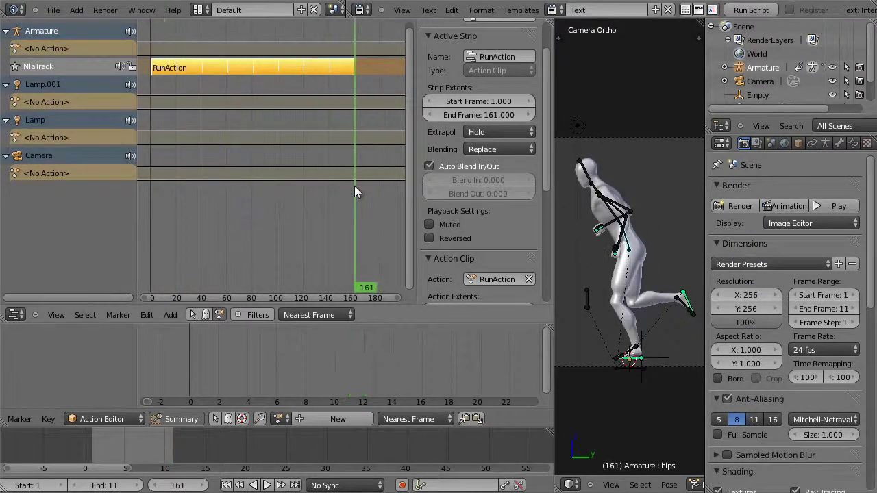
{"action": "left_click_drag", "start_coordinate": [233, 187], "coordinate": [152, 182]}
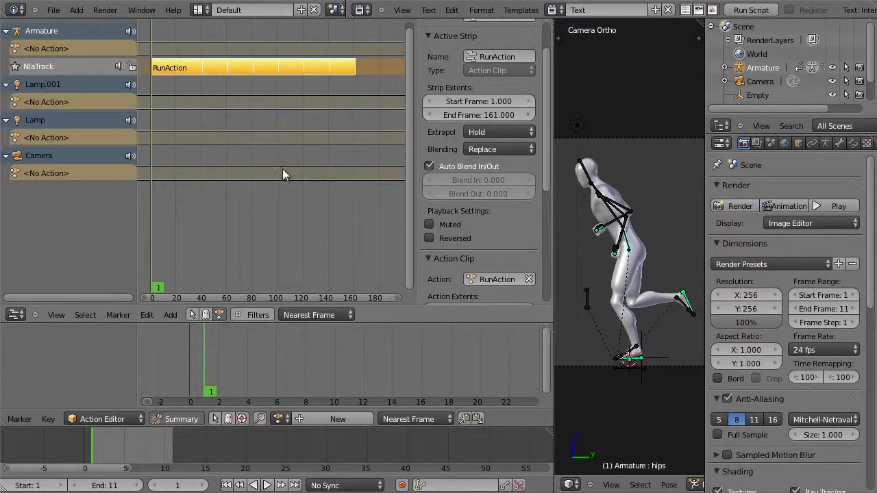
{"action": "middle_click_drag", "start_coordinate": [283, 193], "coordinate": [292, 202]}
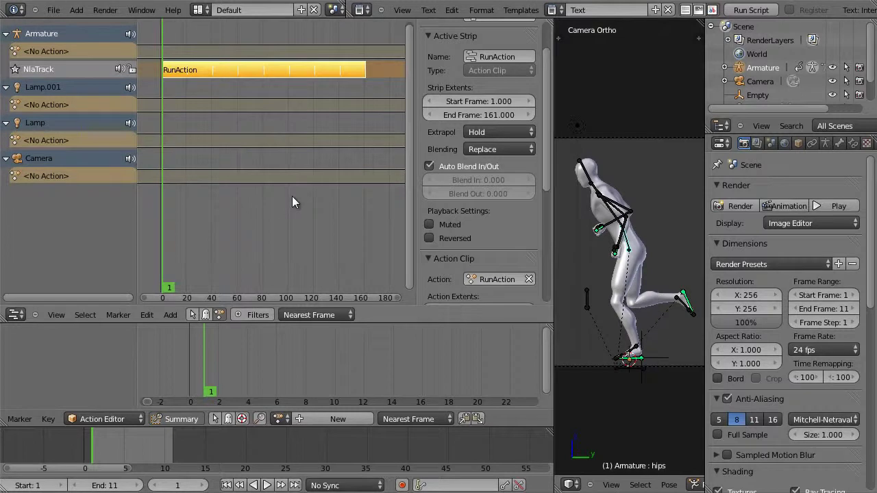
- Reduce the NLA Editor's height to give the Action Editor beneath it more room
{"action": "left_click_drag", "start_coordinate": [356, 306], "coordinate": [344, 230]}
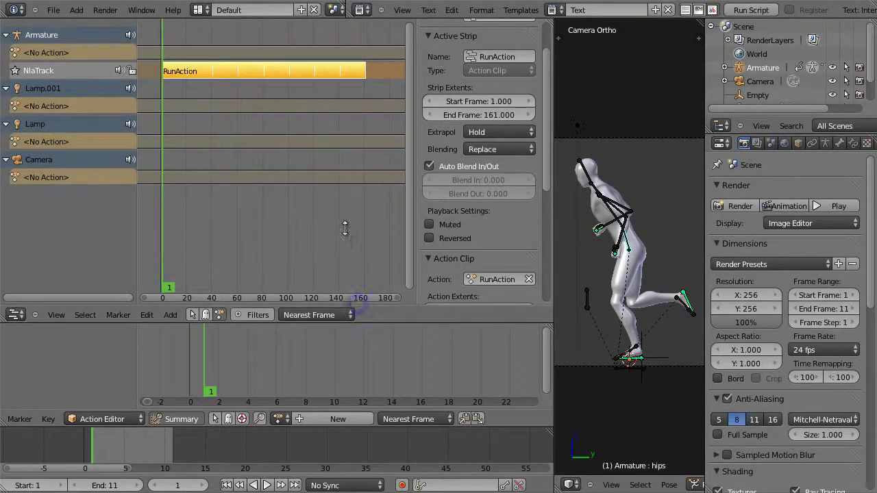
{"action": "left_click", "coordinate": [407, 323]}
{"action": "left_click_drag", "start_coordinate": [406, 324], "coordinate": [394, 266]}
{"action": "left_click_drag", "start_coordinate": [229, 302], "coordinate": [201, 311]}
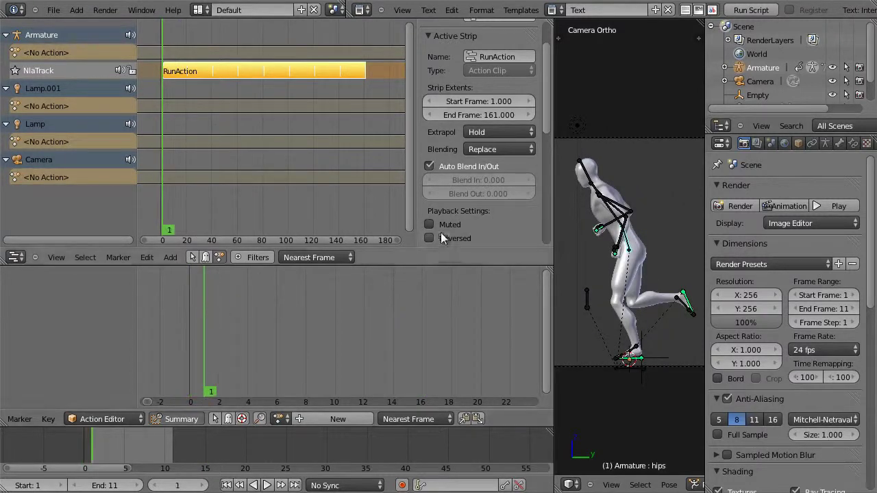
- Widen the 3D viewport, switch it to top view, and insert a LocRot keyframe on the camera at frame 1
{"action": "left_click_drag", "start_coordinate": [707, 226], "coordinate": [797, 225]}
{"action": "key", "text": "KP_7"}
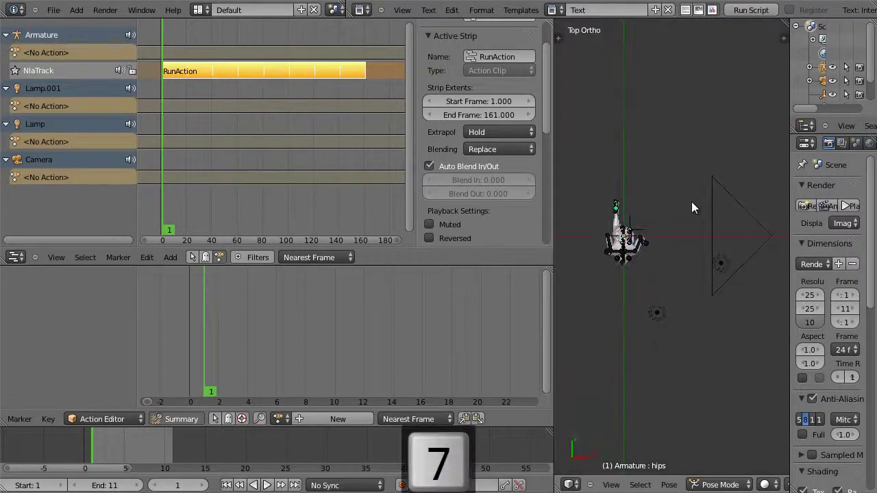
{"action": "right_click", "coordinate": [751, 253]}
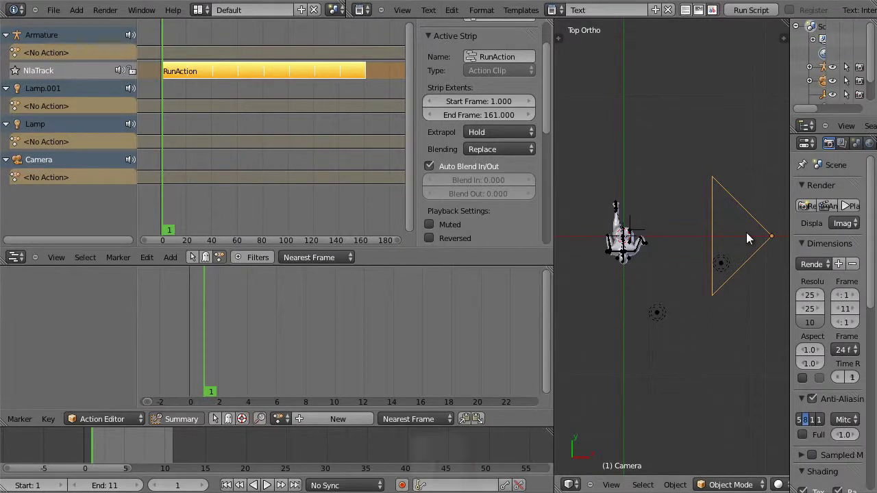
{"action": "key", "text": "i"}
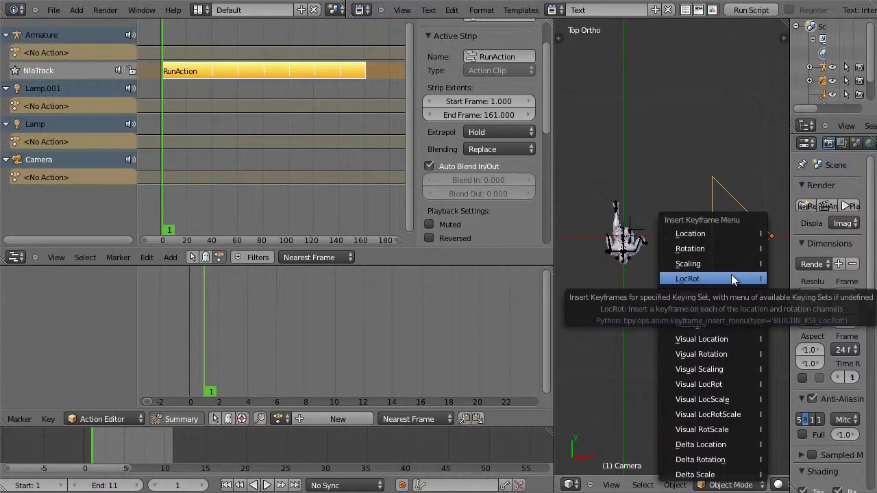
{"action": "left_click", "coordinate": [731, 276]}
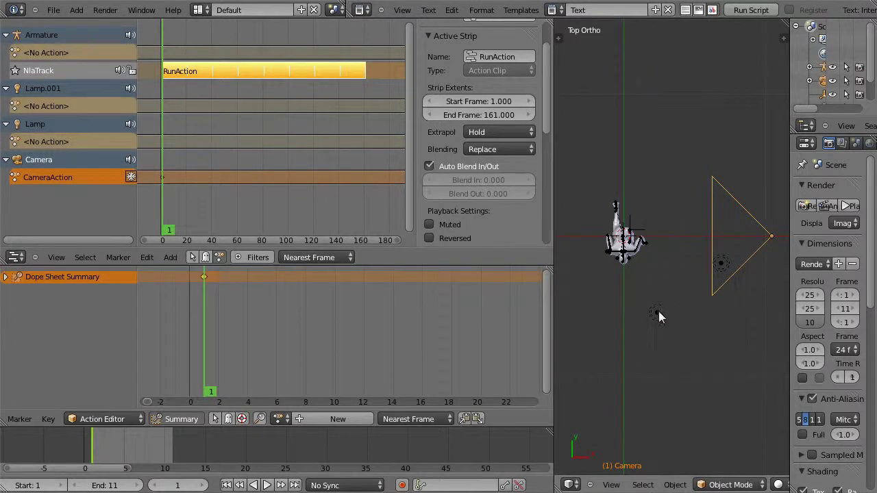
- Parent both lamps to the camera as plain object children, keeping the camera as the active object
{"action": "right_click", "coordinate": [659, 314]}
{"action": "right_click", "coordinate": [726, 269]}
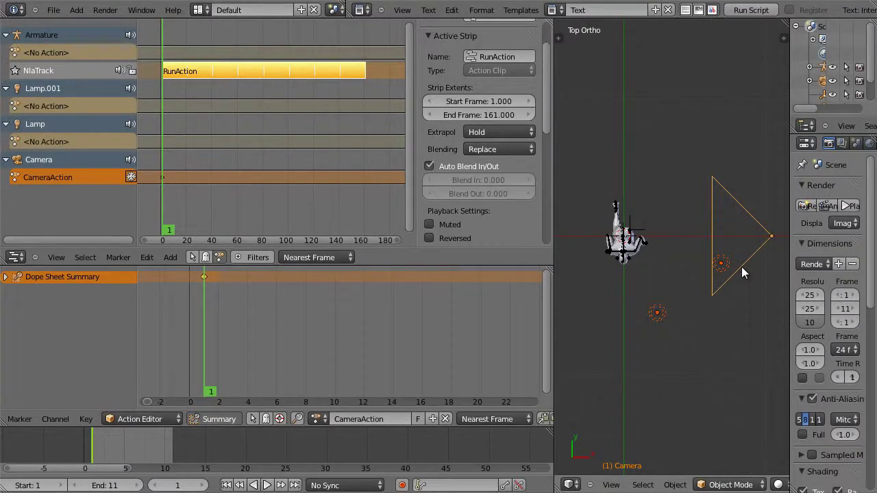
{"action": "key", "text": "ctrl+p"}
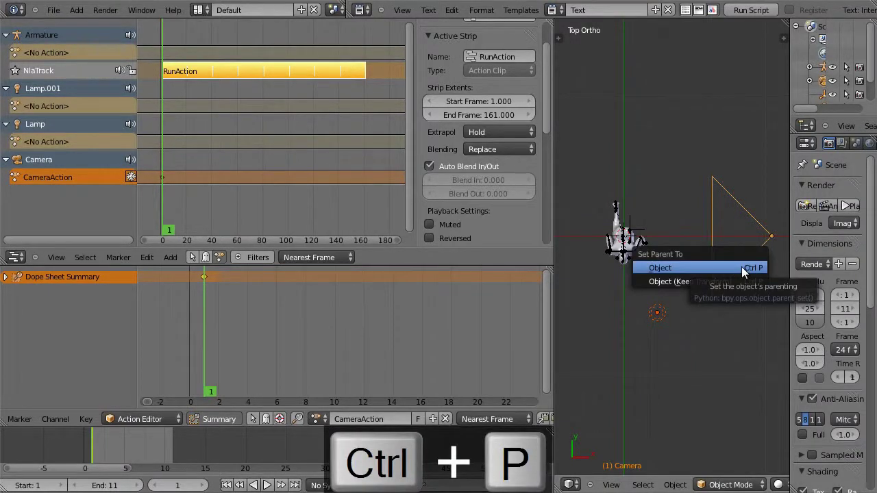
{"action": "key", "text": "Return"}
- At frame 21, rotate the camera alone by 45 degrees around the character and insert a LocRot keyframe
{"action": "right_click", "coordinate": [742, 264]}
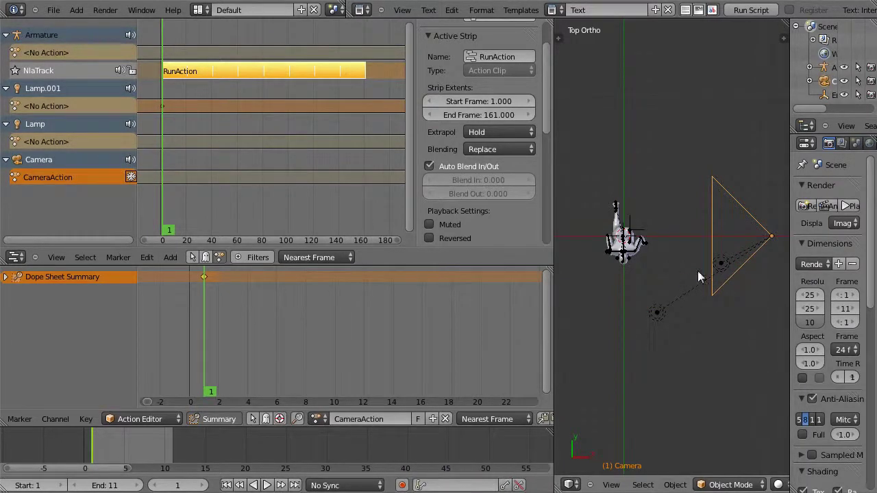
{"action": "key", "text": "shift+Up"}
{"action": "key", "text": "shift+Up"}
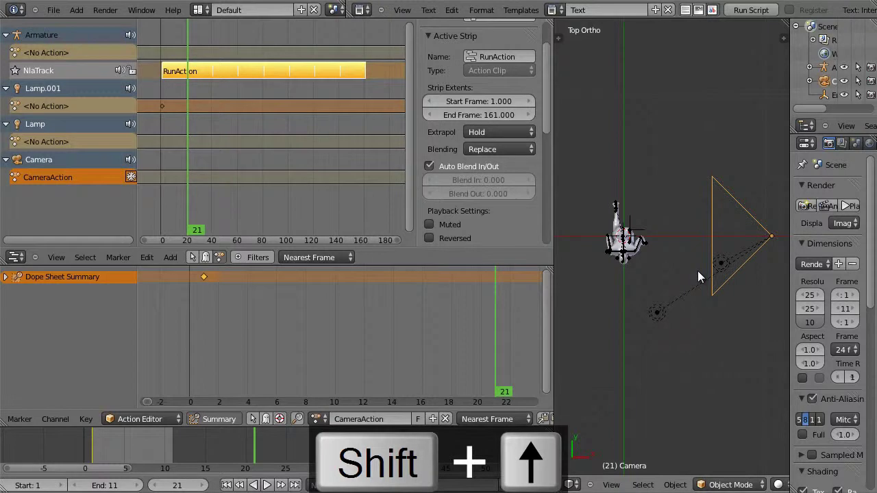
{"action": "type", "text": "r45"}
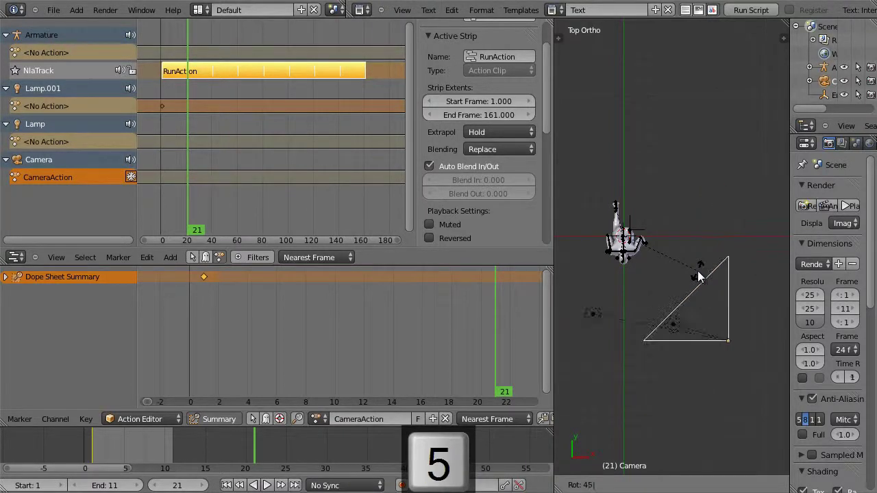
{"action": "key", "text": "Return"}
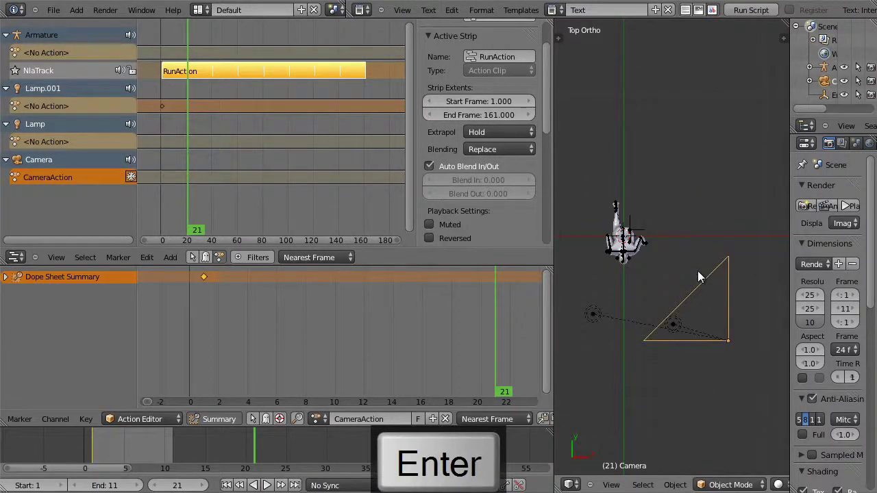
{"action": "key", "text": "i"}
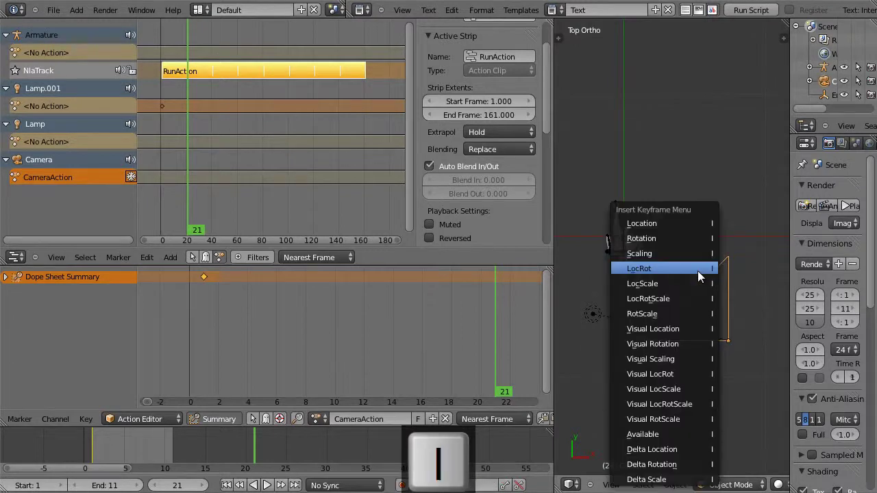
{"action": "key", "text": "Return"}
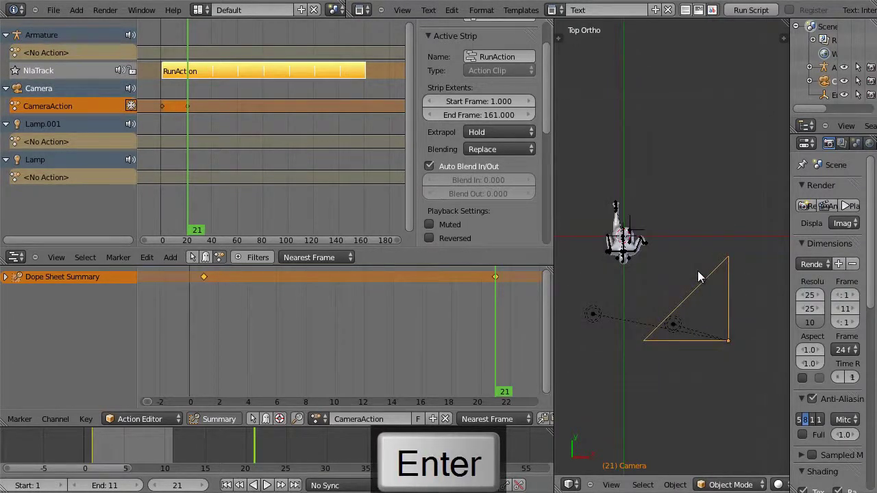
- At frame 41, rotate the camera another 45 degrees around the character and insert a LocRot keyframe
{"action": "key", "text": "shift+Up"}
{"action": "key", "text": "shift+Up"}
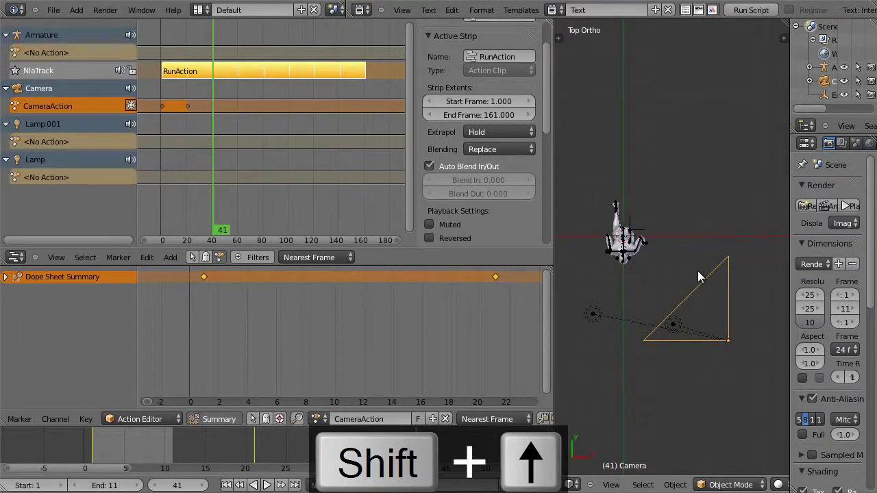
{"action": "type", "text": "r"}
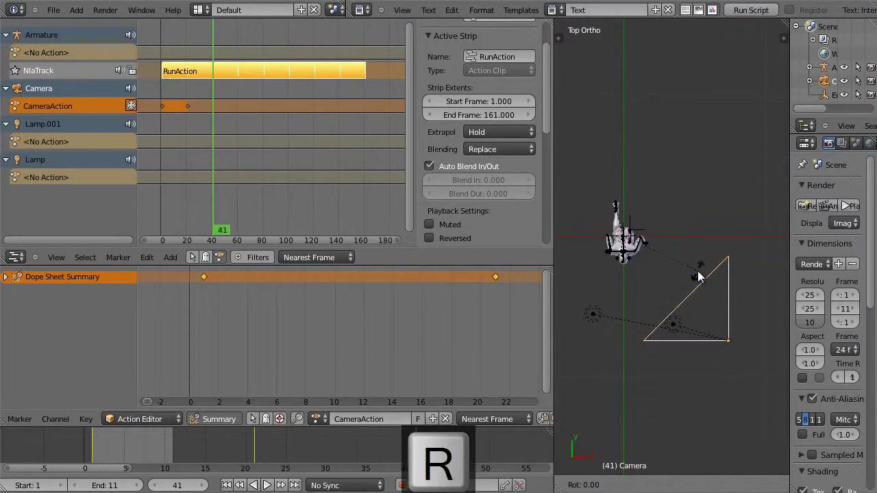
{"action": "type", "text": "45"}
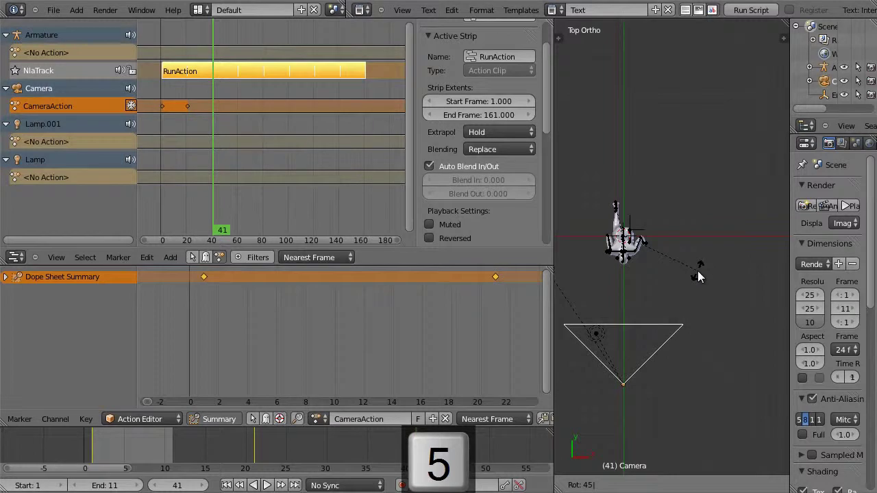
{"action": "key", "text": "Return"}
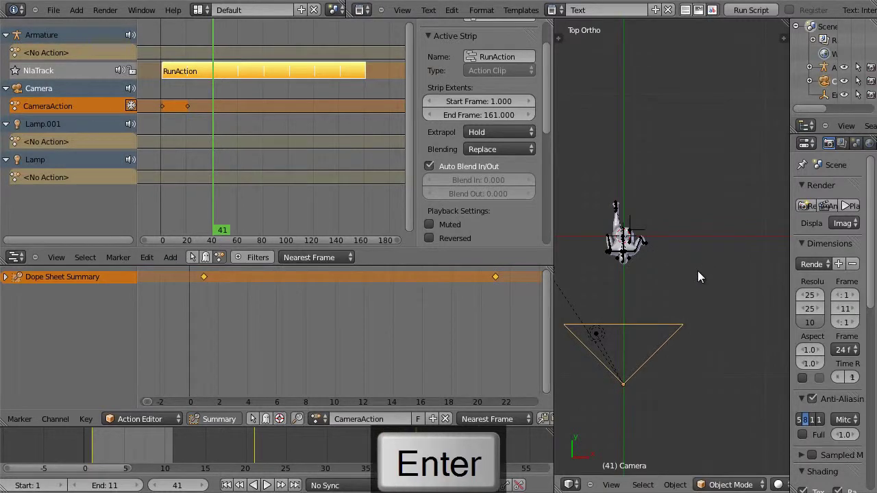
{"action": "key", "text": "i"}
{"action": "key", "text": "Return"}
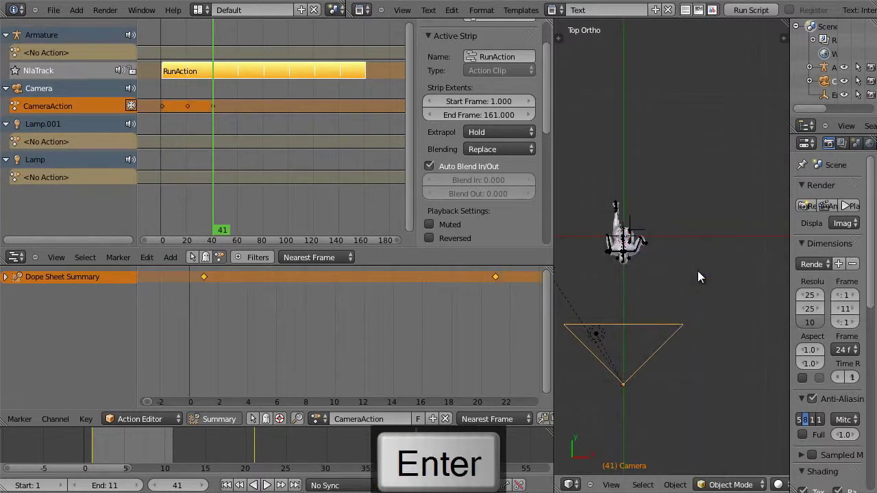
- At frame 61, rotate the camera another 45 degrees around the character and insert a LocRot keyframe
{"action": "key", "text": "shift+Up"}
{"action": "key", "text": "shift+Up"}
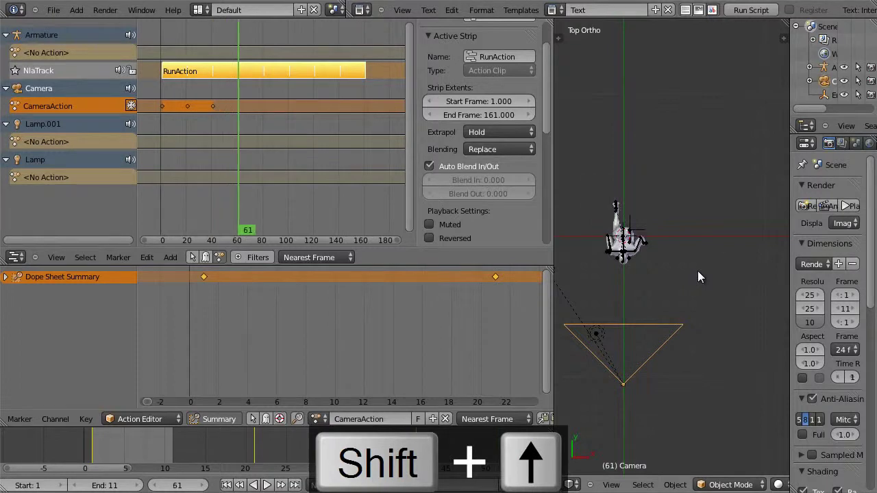
{"action": "key", "text": "r"}
{"action": "key", "text": "5"}
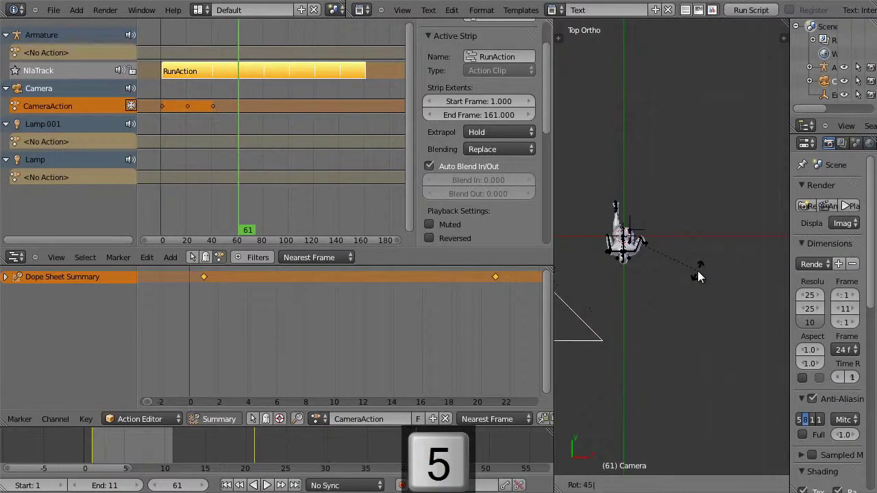
{"action": "key", "text": "Return"}
{"action": "key", "text": "i"}
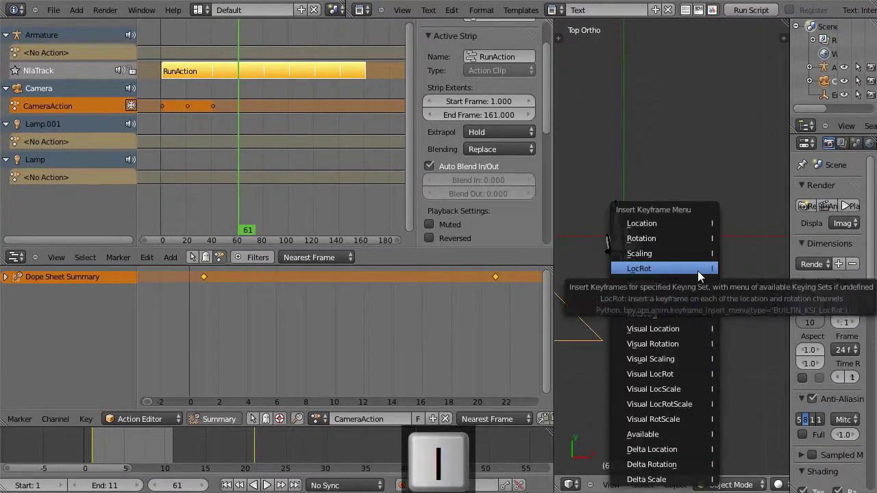
{"action": "key", "text": "Return"}
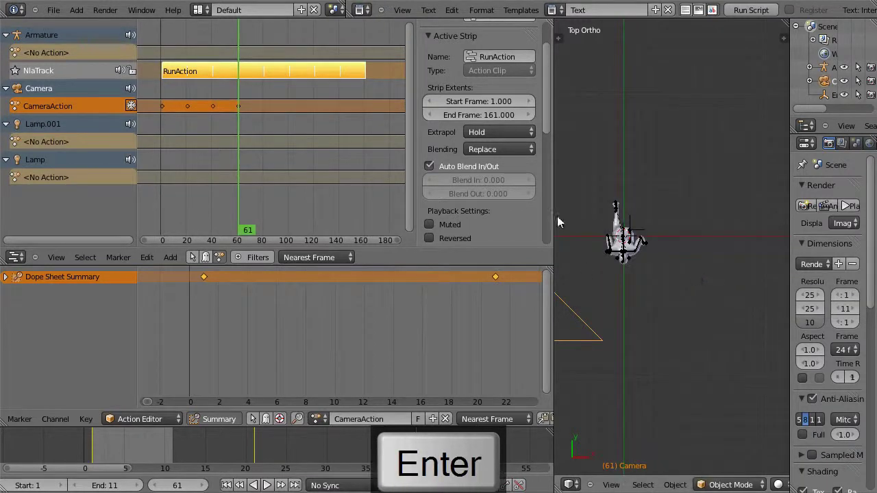
- Widen the 3D viewport further, rotate the camera another 45 degrees at frame 81 and insert a LocRot keyframe
{"action": "left_click_drag", "start_coordinate": [555, 216], "coordinate": [444, 226]}
{"action": "middle_click_drag", "start_coordinate": [579, 275], "coordinate": [673, 274], "text": "shift"}
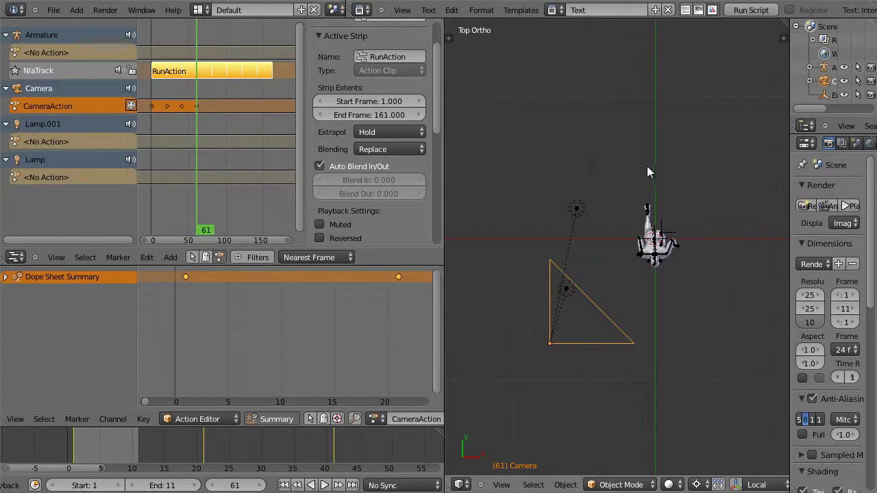
{"action": "key", "text": "shift+Up"}
{"action": "key", "text": "shift+Up"}
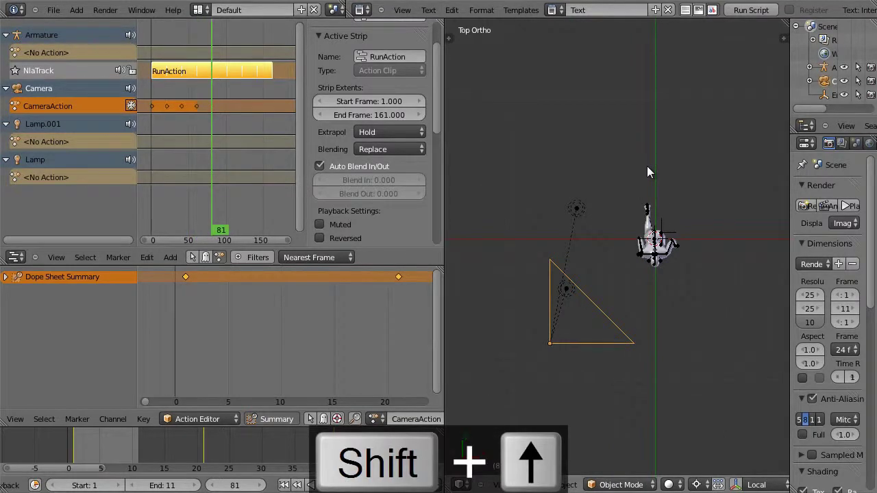
{"action": "key", "text": "r"}
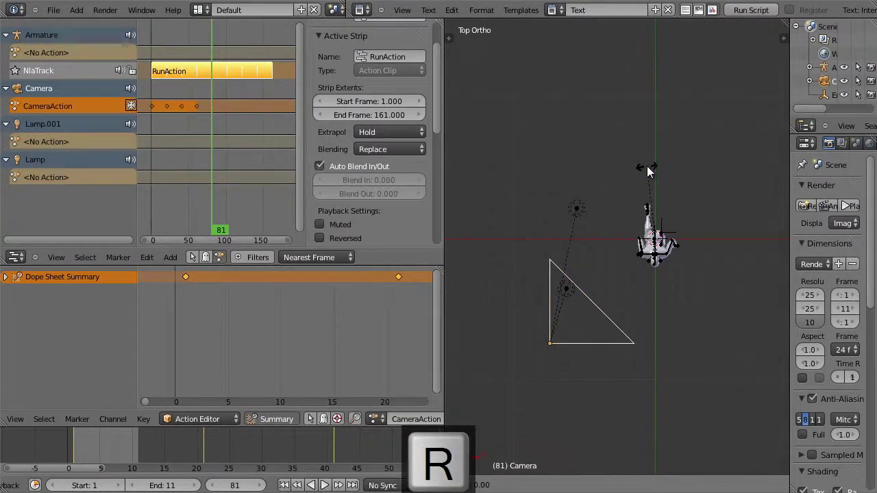
{"action": "type", "text": "45"}
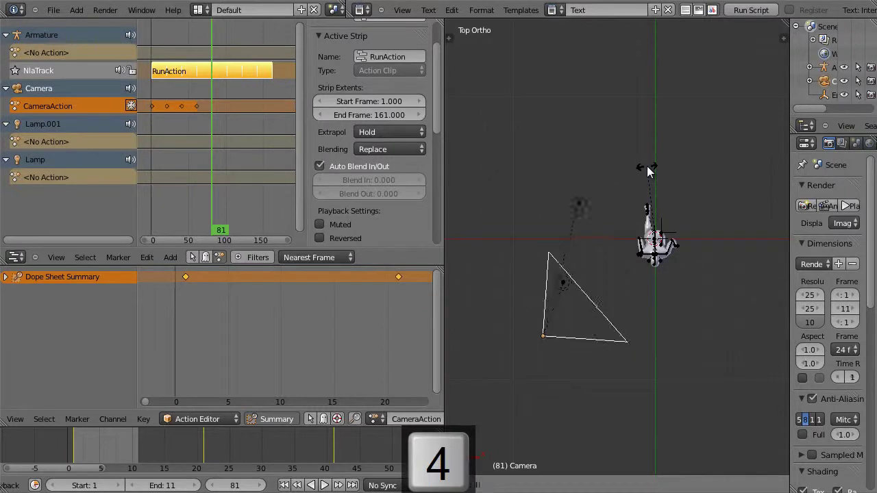
{"action": "key", "text": "Return"}
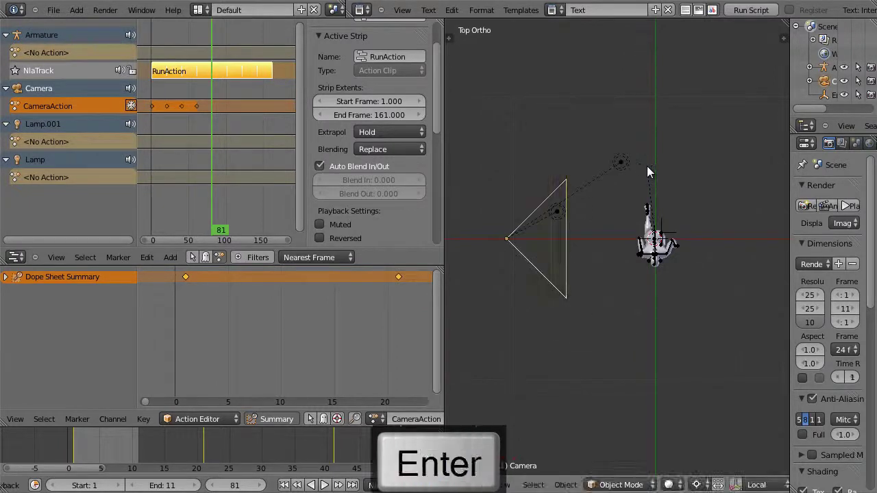
{"action": "key", "text": "i"}
{"action": "key", "text": "Return"}
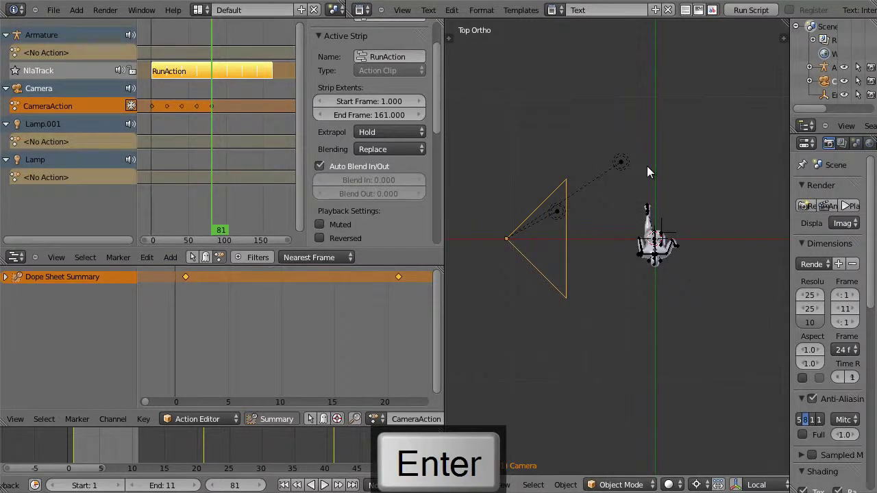
- At frame 101, rotate the camera another 45 degrees around the character and insert a LocRot keyframe
{"action": "key", "text": "shift+Up"}
{"action": "key", "text": "shift+Up"}
{"action": "type", "text": "r45"}
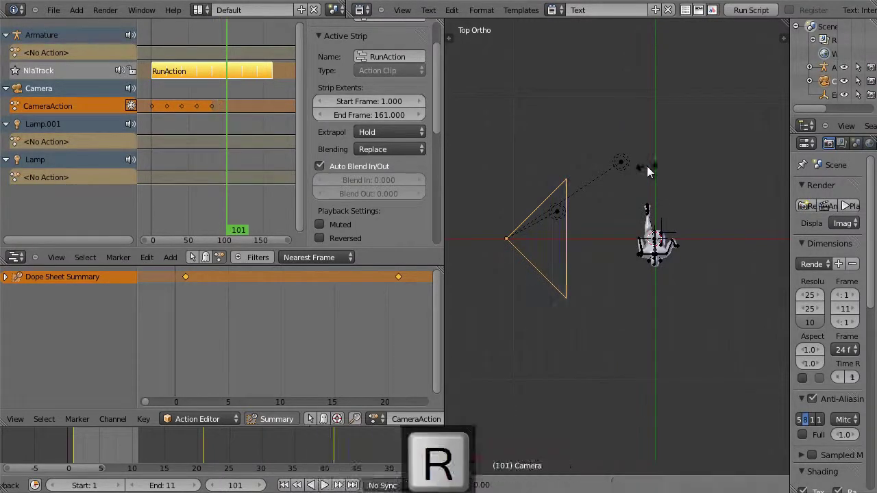
{"action": "key", "text": "Return"}
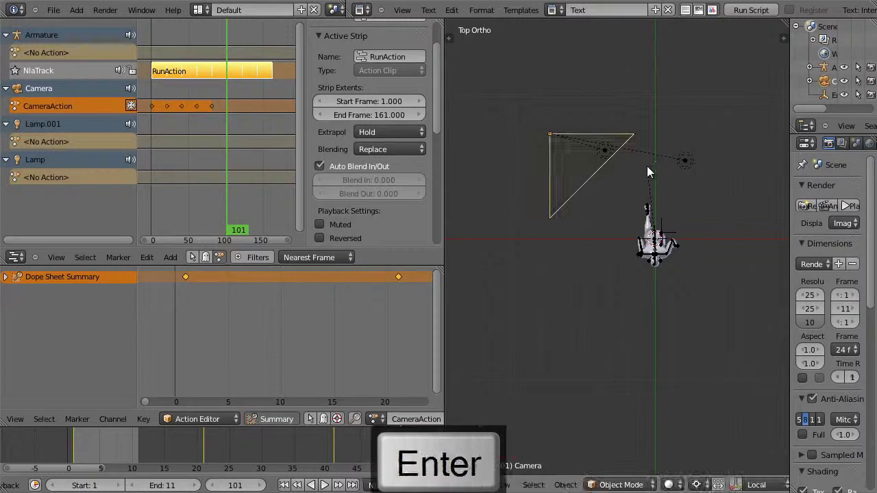
{"action": "key", "text": "i"}
{"action": "key", "text": "Return"}
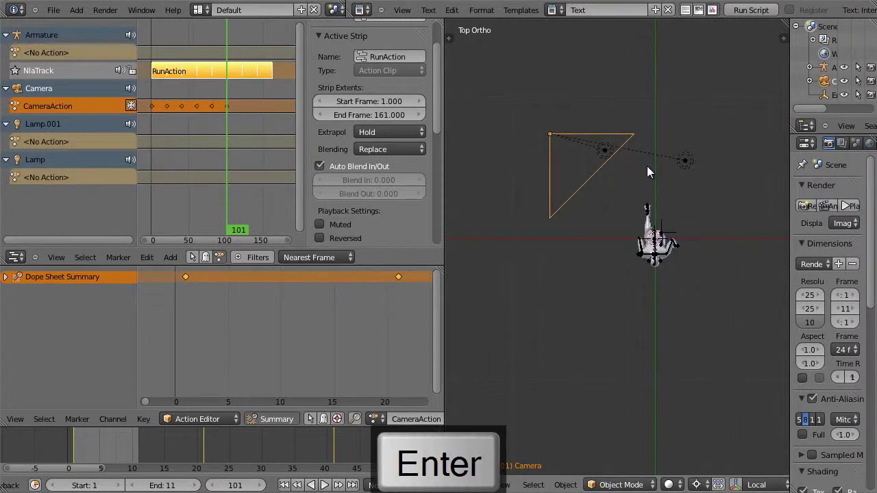
- At frame 121, rotate the camera another 45 degrees around the character and insert a LocRot keyframe
{"action": "key", "text": "shift+Up"}
{"action": "key", "text": "shift+Up"}
{"action": "type", "text": "r45"}
{"action": "key", "text": "Return"}
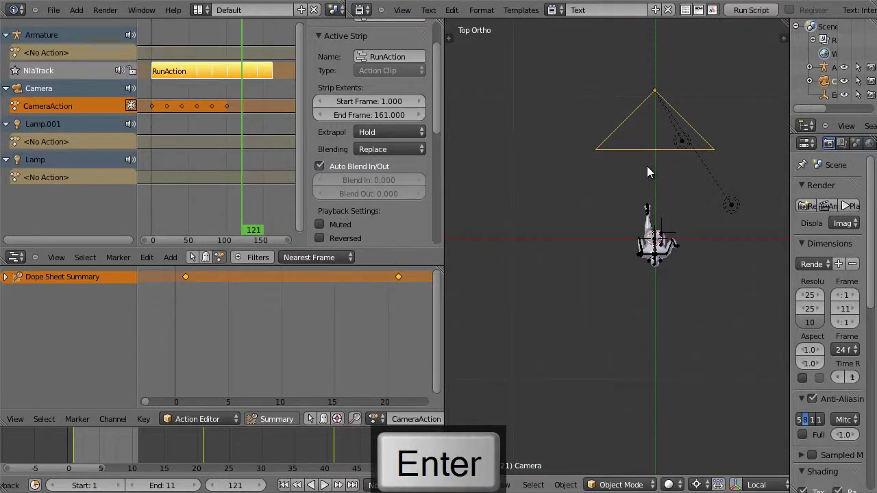
{"action": "key", "text": "i"}
{"action": "key", "text": "Return"}
- At frame 141, rotate the camera another 45 degrees around the character and insert a LocRot keyframe
{"action": "key", "text": "shift+Up"}
{"action": "key", "text": "shift+Up"}
{"action": "type", "text": "r"}
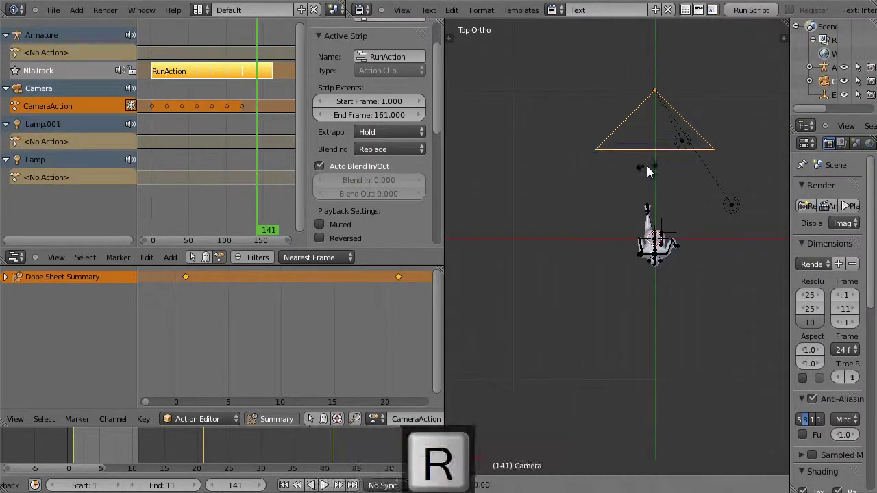
{"action": "type", "text": "45"}
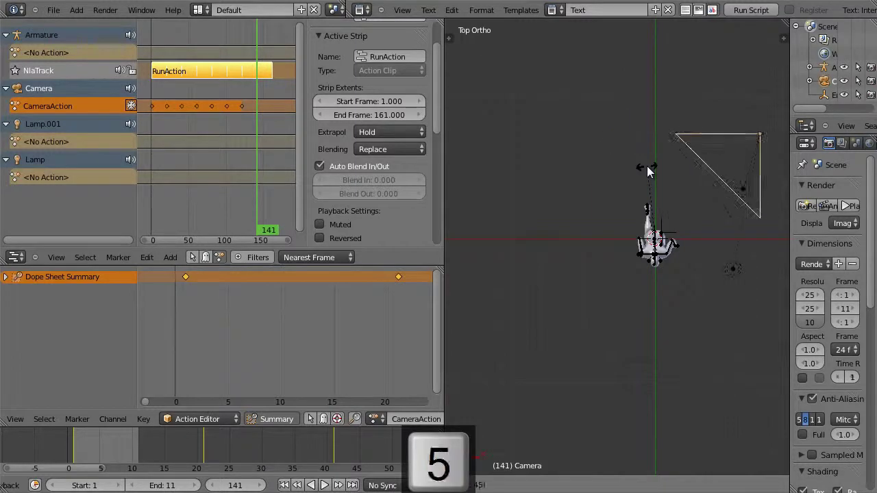
{"action": "key", "text": "Return"}
{"action": "key", "text": "i"}
{"action": "key", "text": "Return"}
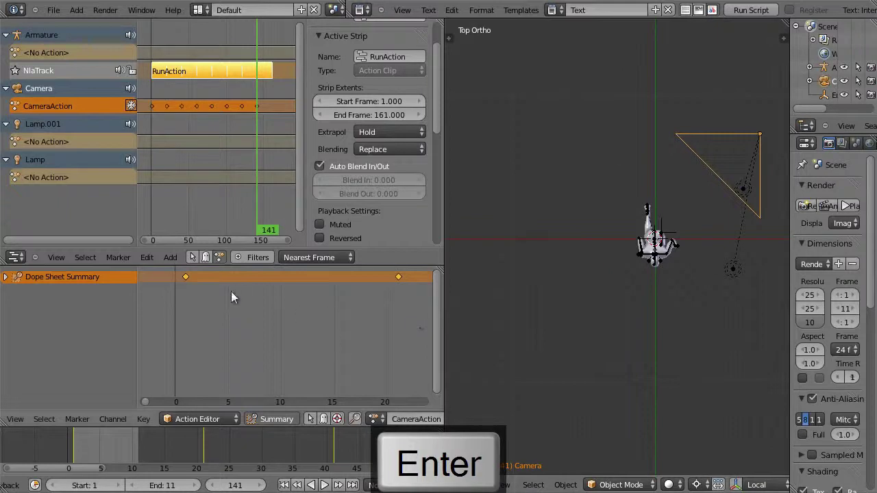
- Scrub between the first two camera keyframes in the Dope Sheet to check how the camera moves between them
{"action": "scroll", "coordinate": [286, 329], "scroll_direction": "down", "scroll_amount": 3}
{"action": "scroll", "coordinate": [288, 326], "scroll_direction": "down", "scroll_amount": 4}
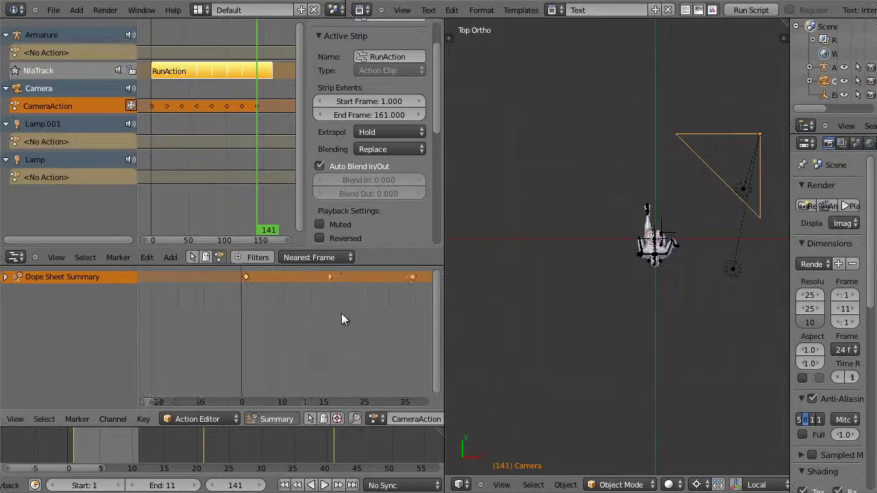
{"action": "middle_click_drag", "start_coordinate": [337, 313], "coordinate": [268, 323]}
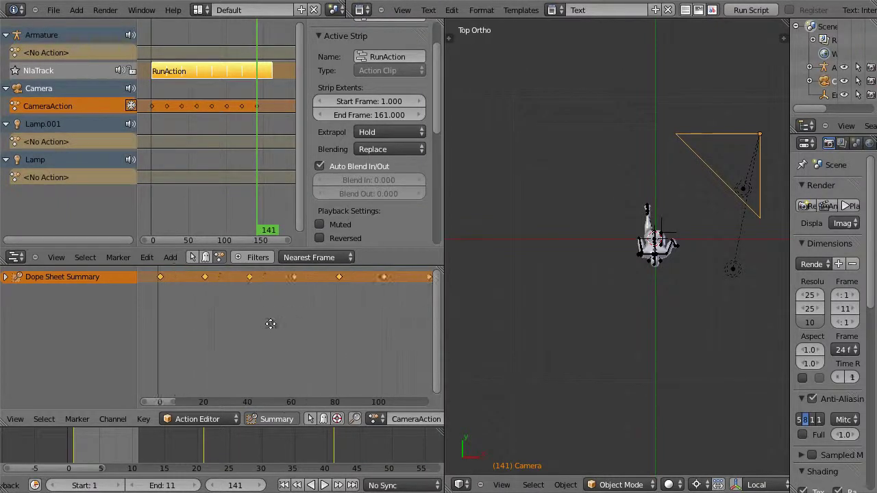
{"action": "left_click", "coordinate": [192, 336]}
{"action": "left_click_drag", "start_coordinate": [212, 336], "coordinate": [194, 322]}
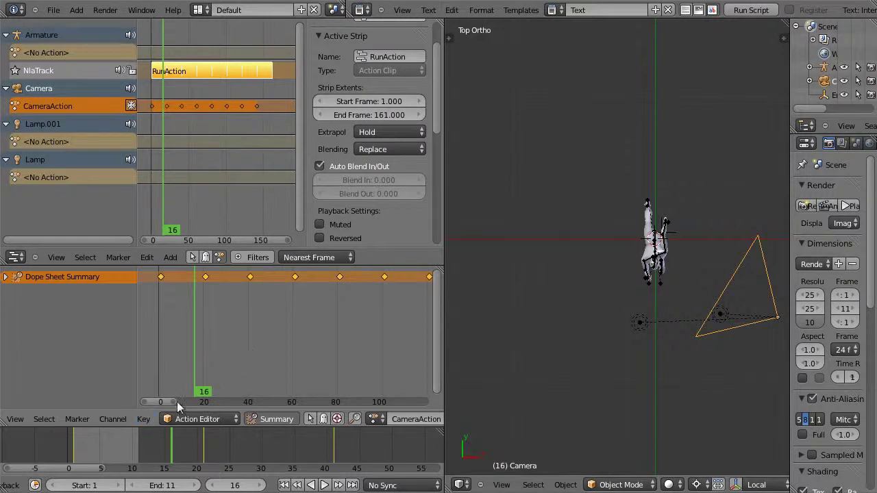
- Set the interpolation mode of the camera keyframes to constant and scrub between the first two keyframes
{"action": "left_click", "coordinate": [144, 420]}
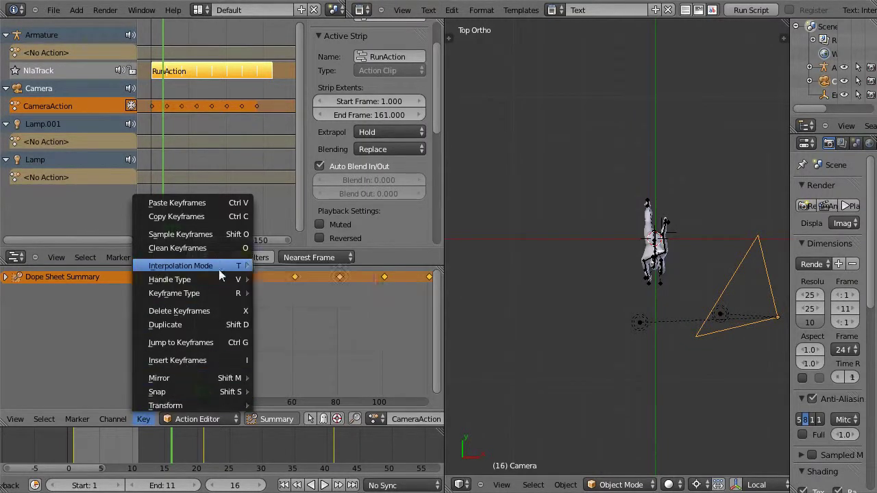
{"action": "mouse_move", "coordinate": [219, 267]}
{"action": "left_click", "coordinate": [276, 268]}
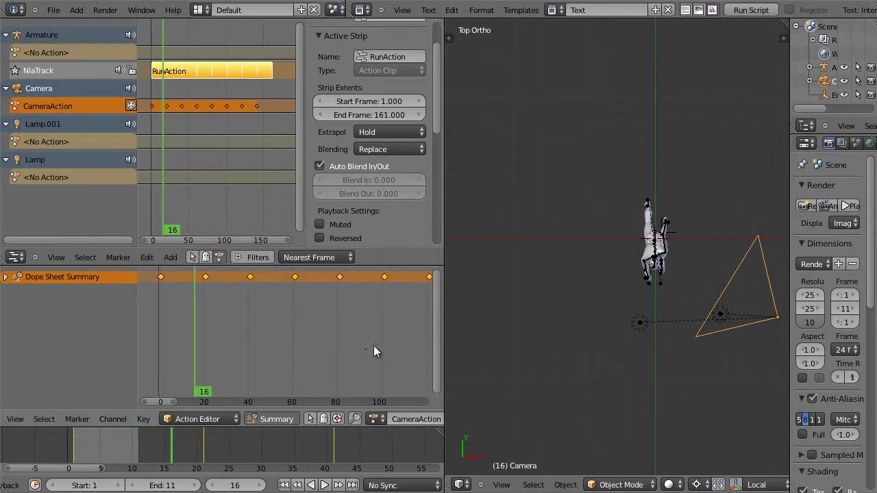
{"action": "left_click_drag", "start_coordinate": [173, 336], "coordinate": [189, 355]}
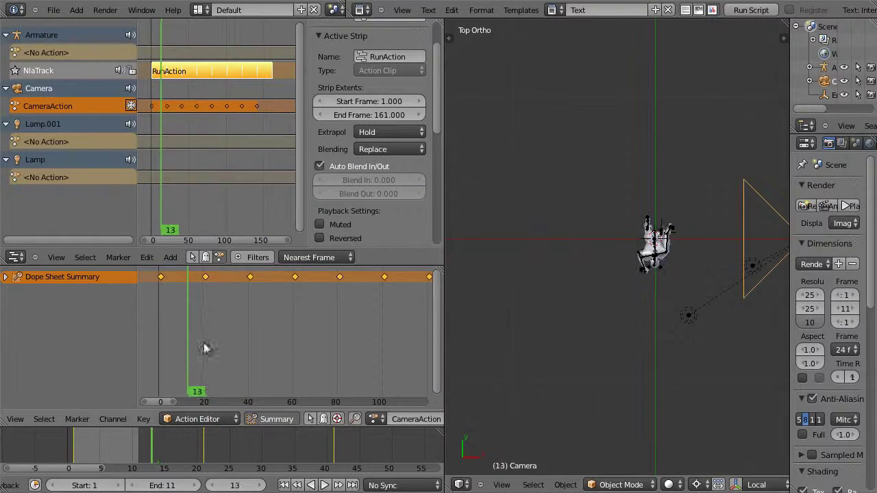
- Scrub to the end of the RunAction strip and compare the run poses on frames 159 to 162 from the right side view
{"action": "left_click_drag", "start_coordinate": [162, 148], "coordinate": [273, 144]}
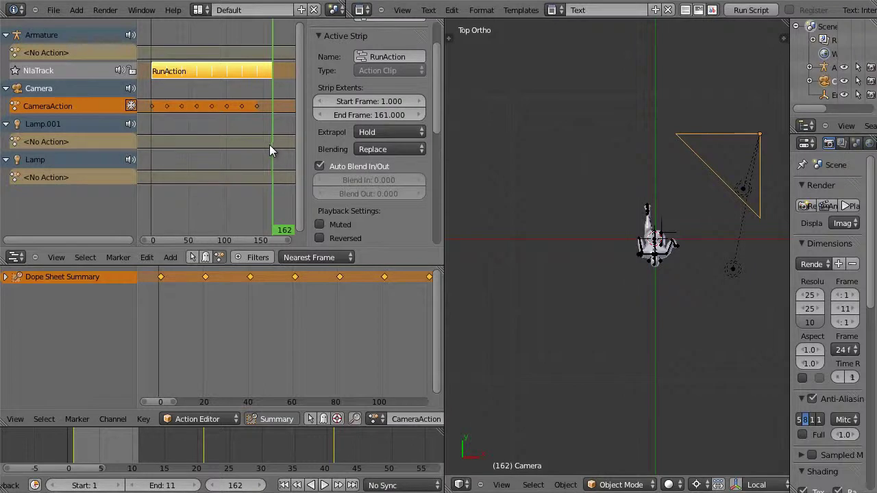
{"action": "left_click_drag", "start_coordinate": [271, 155], "coordinate": [270, 155]}
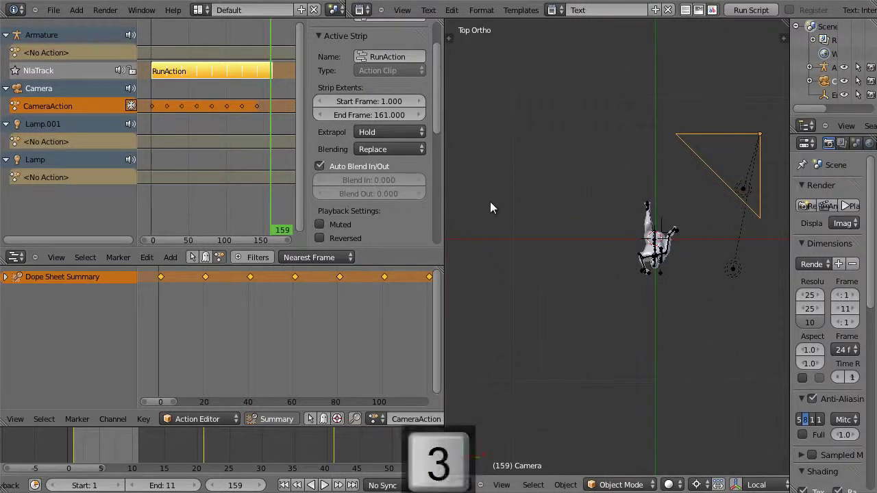
{"action": "key", "text": "KP_3"}
{"action": "scroll", "coordinate": [622, 269], "scroll_direction": "up", "scroll_amount": 5}
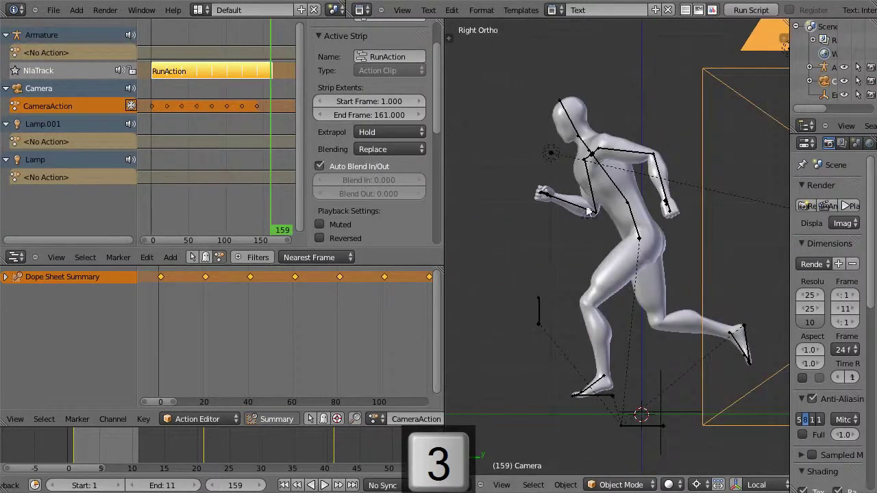
{"action": "key", "text": "Right"}
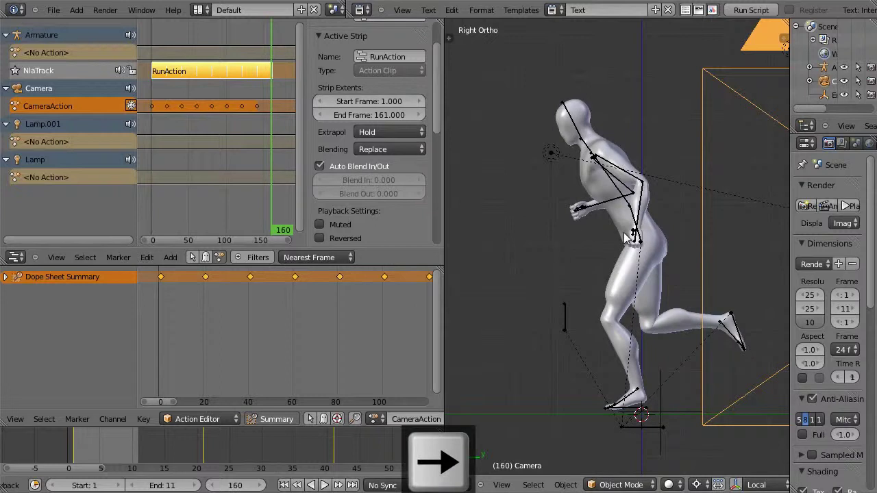
{"action": "key", "text": "Right"}
{"action": "key", "text": "Right"}
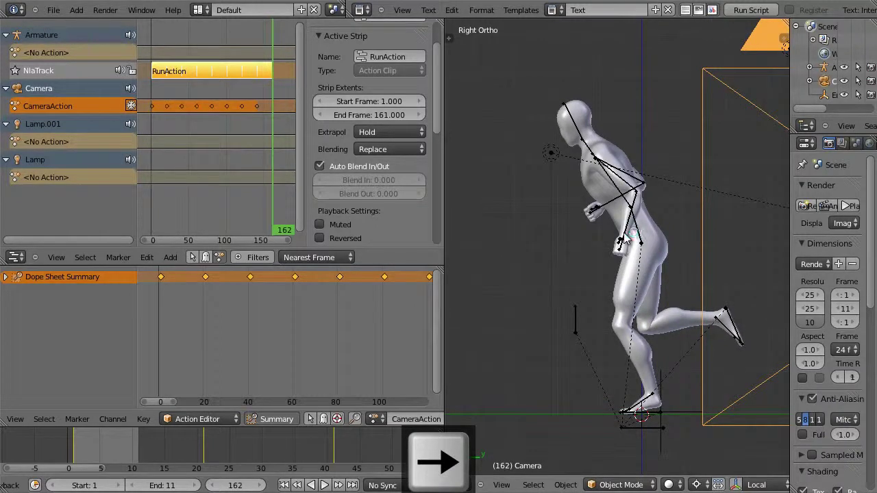
{"action": "key", "text": "Left"}
{"action": "key", "text": "Left"}
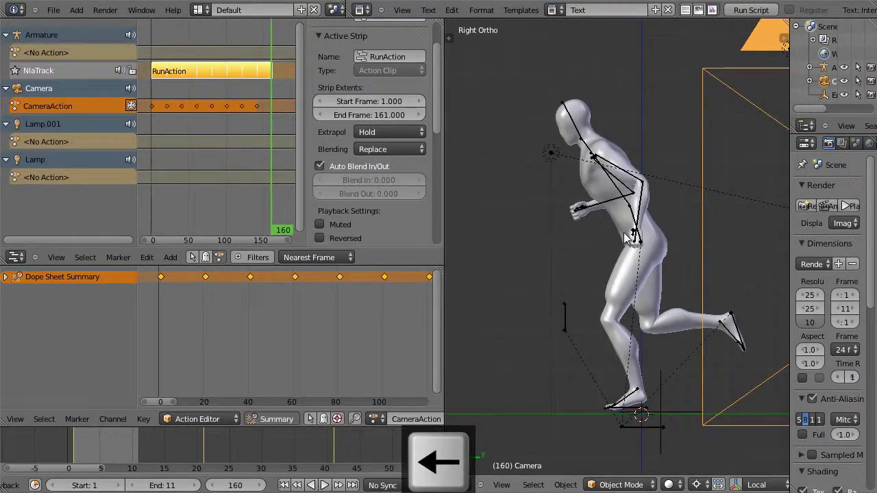
{"action": "key", "text": "Right"}
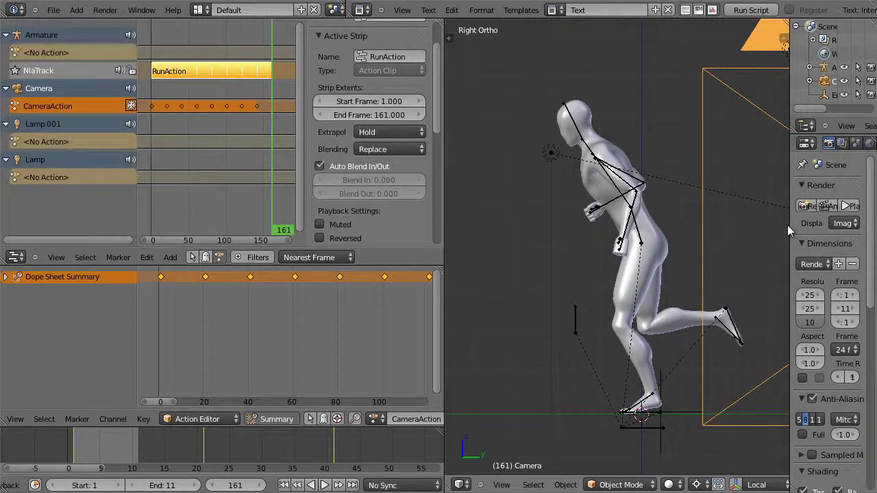
- Widen the render properties and set the output path to //images/allrun/run##
{"action": "left_click_drag", "start_coordinate": [789, 226], "coordinate": [651, 228]}
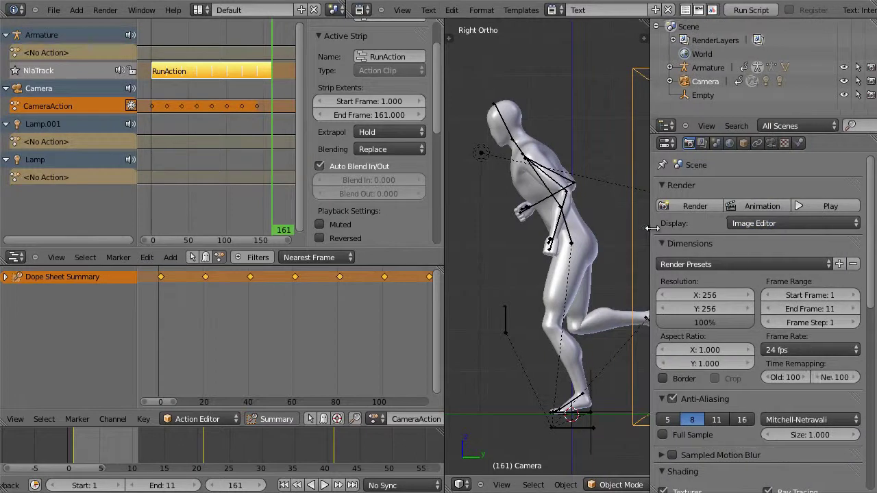
{"action": "left_click_drag", "start_coordinate": [868, 253], "coordinate": [859, 484]}
{"action": "left_click", "coordinate": [694, 241]}
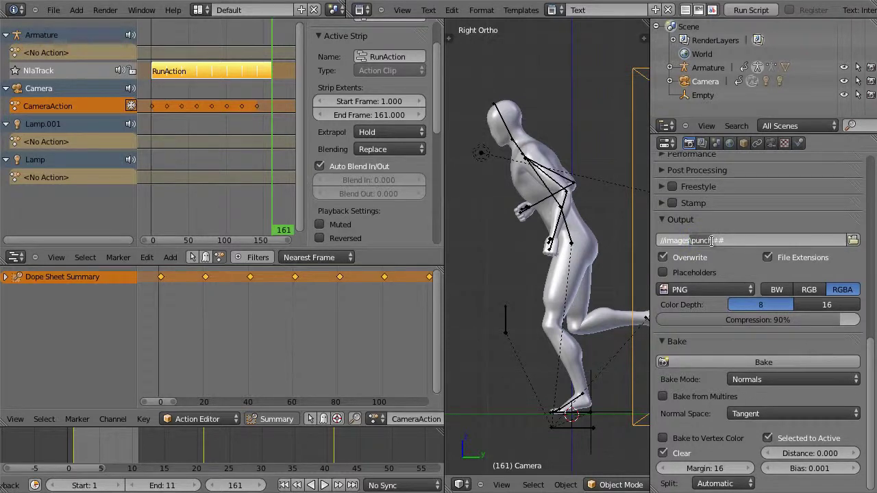
{"action": "type", "text": "/al"}
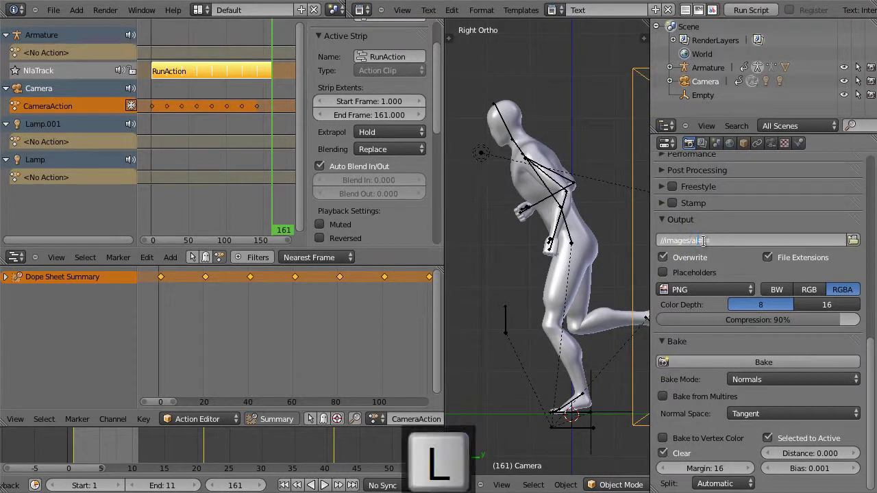
{"action": "type", "text": "run/run##"}
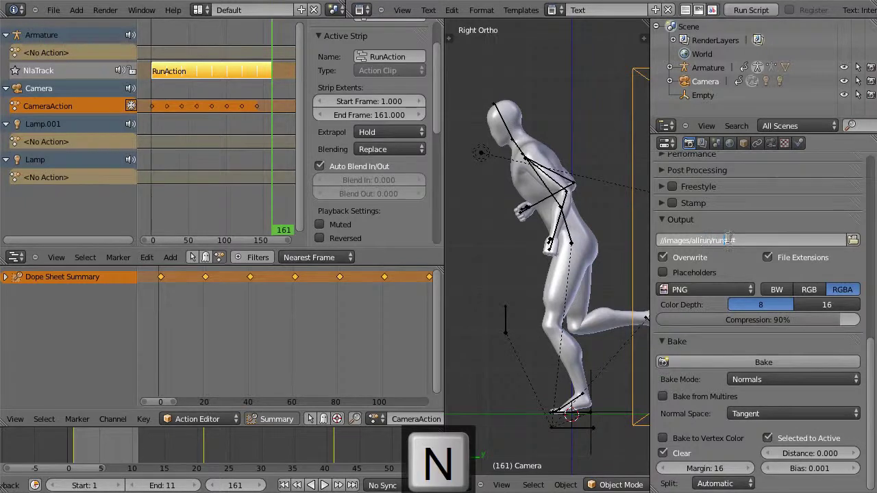
- Render the animation with the current frame range of 1 to 11
{"action": "left_click", "coordinate": [873, 372]}
{"action": "left_click_drag", "start_coordinate": [873, 376], "coordinate": [853, 171]}
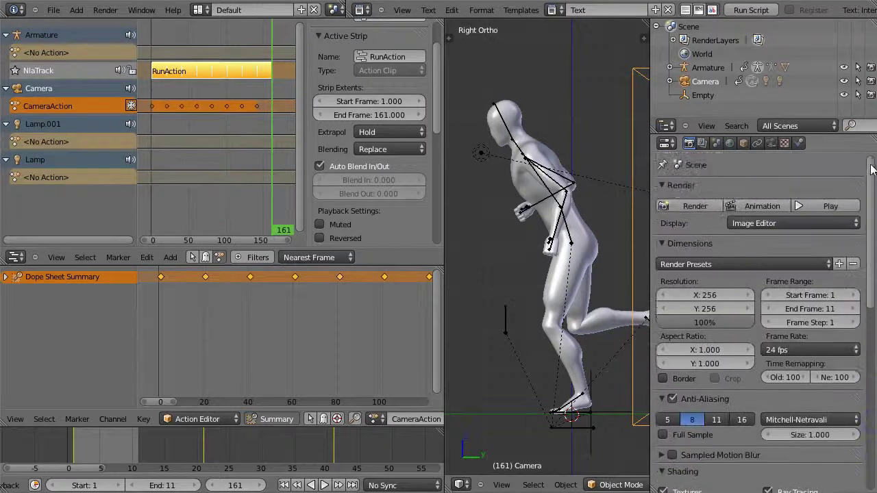
{"action": "left_click", "coordinate": [752, 207]}
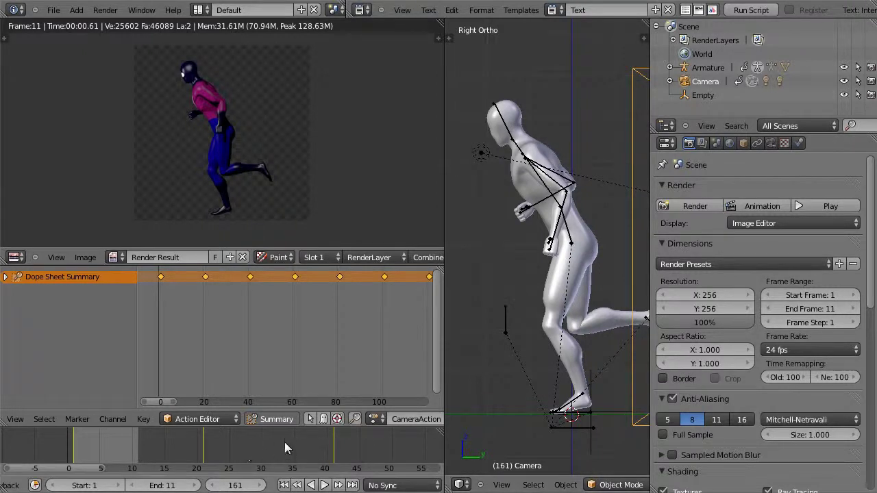
- Set the render's end frame to 161 and render the animation
{"action": "left_click", "coordinate": [813, 309]}
{"action": "type", "text": "160"}
{"action": "key", "text": "BackSpace"}
{"action": "type", "text": "1"}
{"action": "key", "text": "Return"}
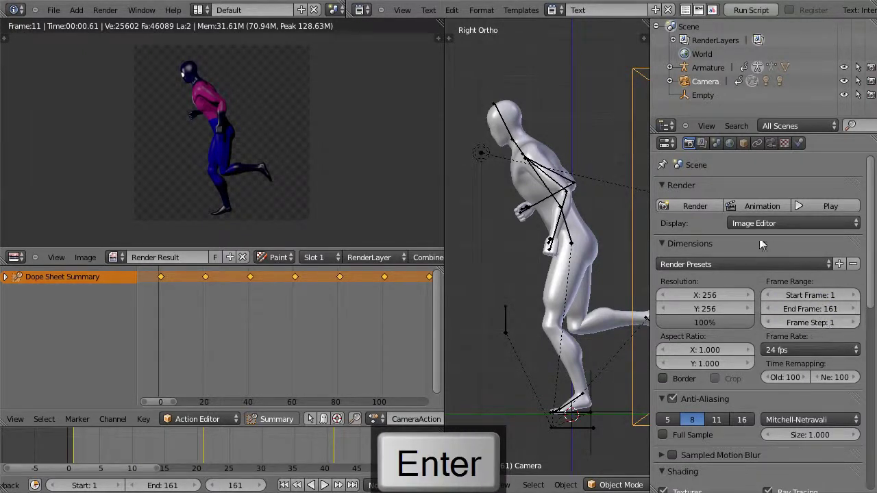
{"action": "left_click", "coordinate": [770, 206]}
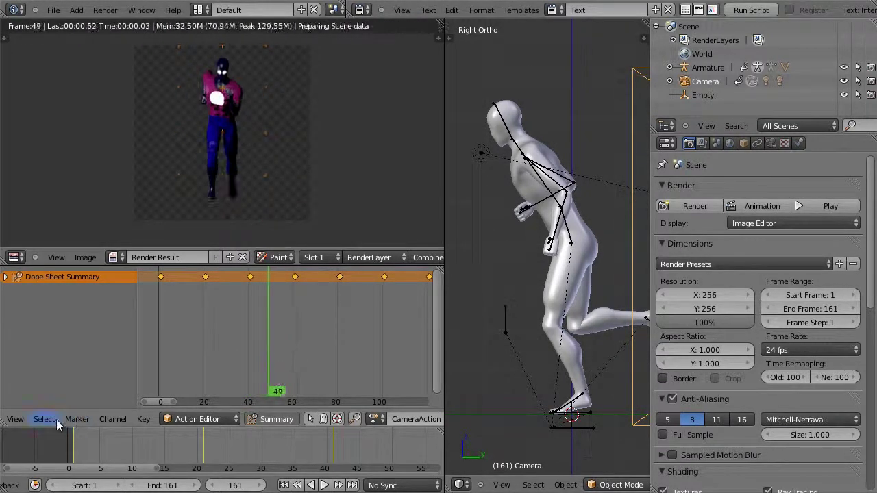
- Change the Action Editor area to the NLA Editor and fit the timeline to the full range of frames 1 to 161
{"action": "scroll", "coordinate": [59, 424], "scroll_direction": "up", "scroll_amount": 3}
{"action": "left_click", "coordinate": [17, 420]}
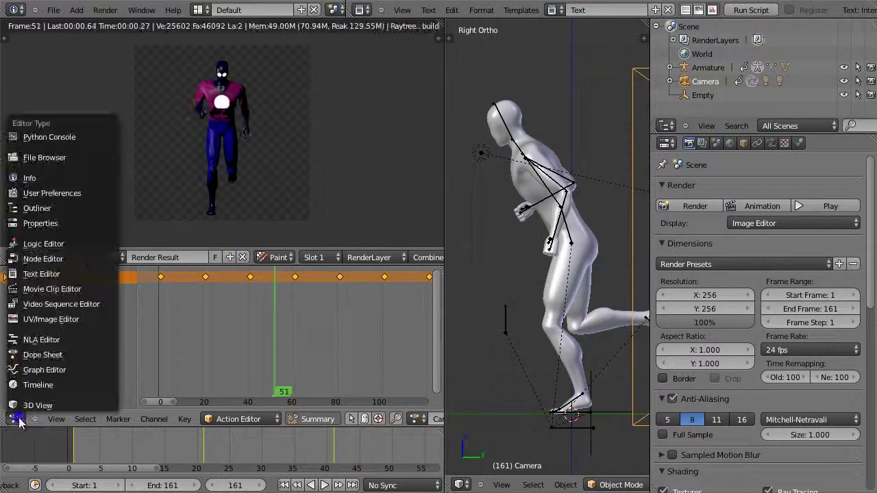
{"action": "left_click", "coordinate": [29, 339]}
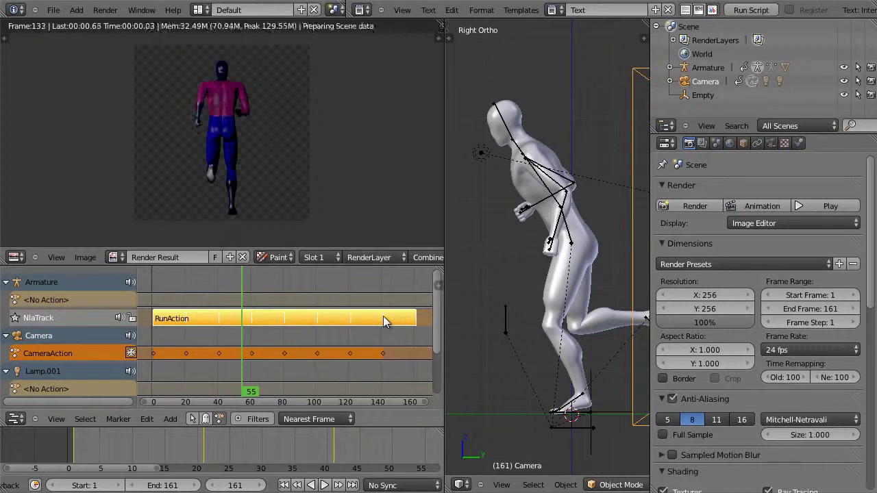
{"action": "scroll", "coordinate": [219, 441], "scroll_direction": "down", "scroll_amount": 5}
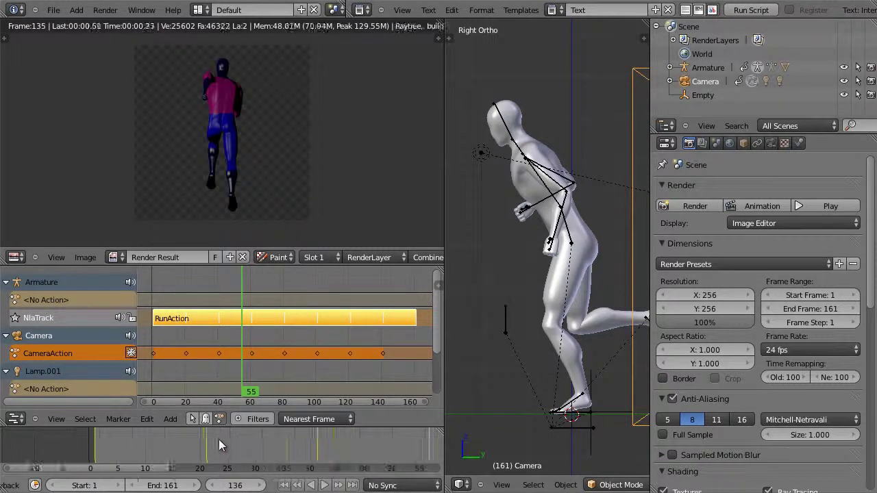
{"action": "scroll", "coordinate": [220, 434], "scroll_direction": "down", "scroll_amount": 3}
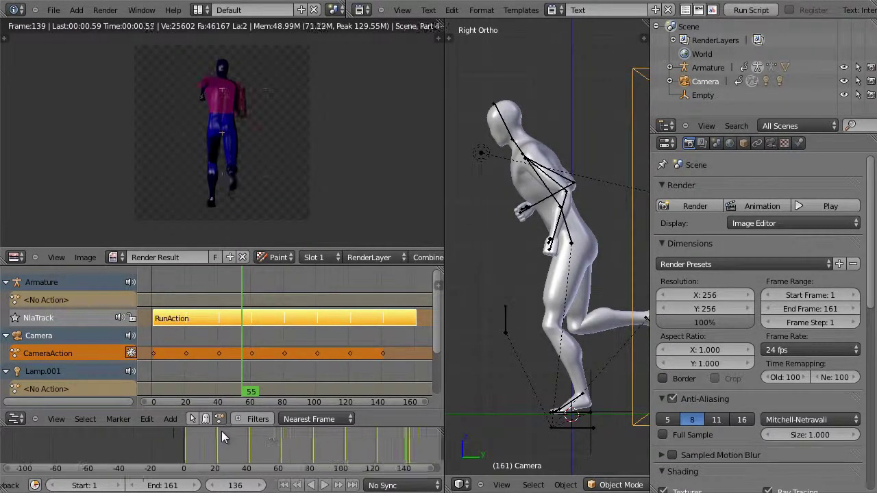
{"action": "middle_click_drag", "start_coordinate": [254, 446], "coordinate": [183, 446]}
{"action": "scroll", "coordinate": [110, 436], "scroll_direction": "up", "scroll_amount": 2}
{"action": "scroll", "coordinate": [214, 449], "scroll_direction": "up", "scroll_amount": 1}
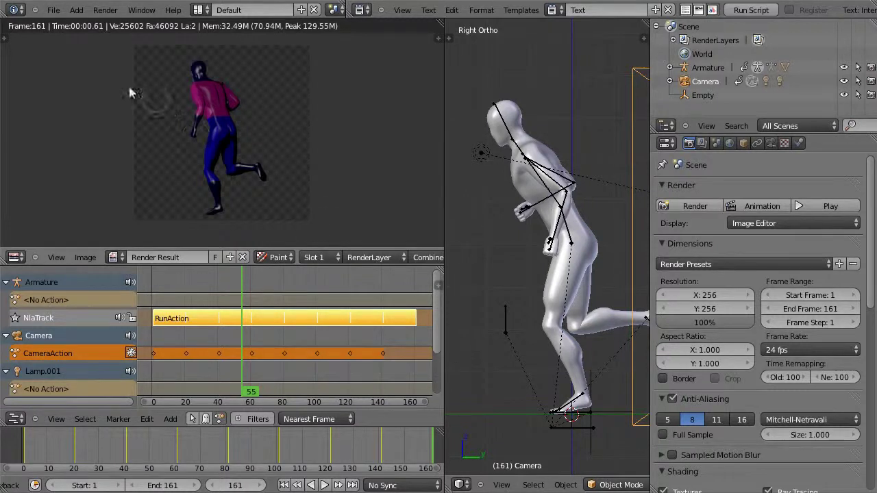
- Save the project as a new incremental file named hero38.blend
{"action": "left_click", "coordinate": [53, 12]}
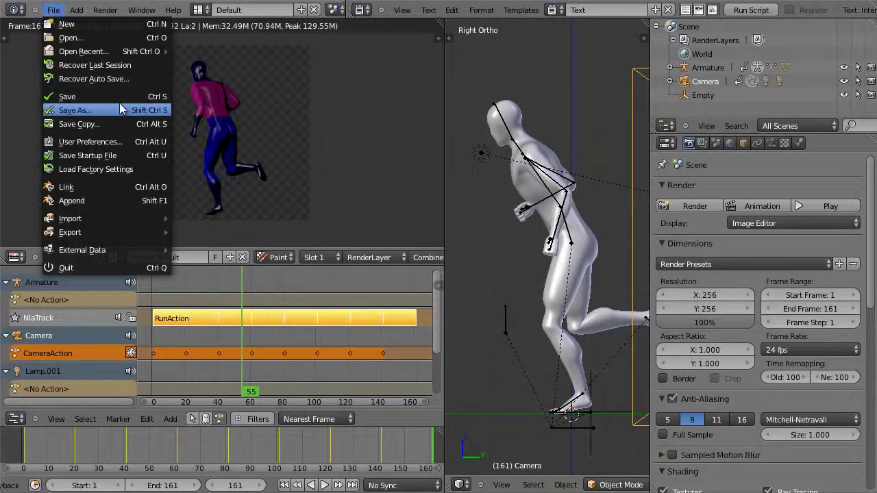
{"action": "left_click", "coordinate": [120, 107]}
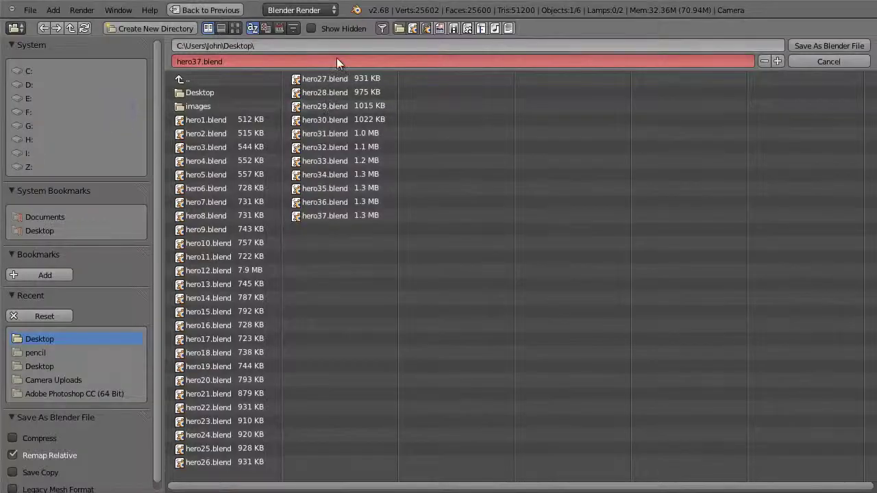
{"action": "key", "text": "KP_Add"}
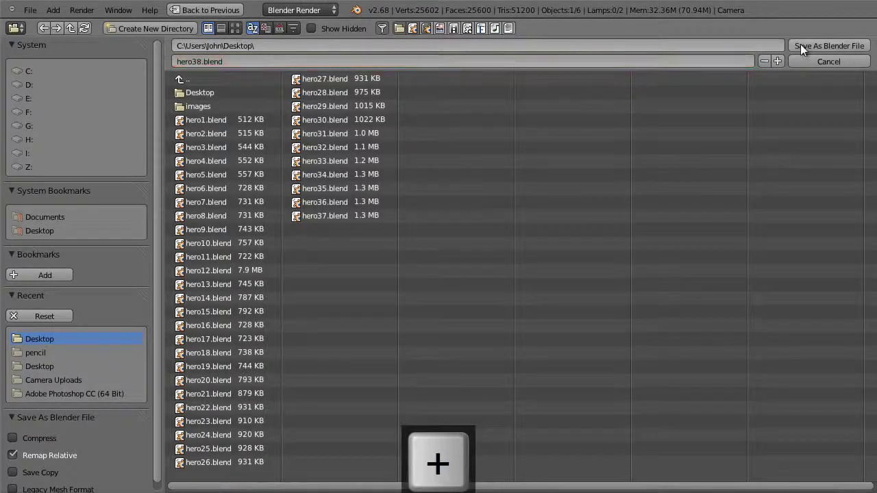